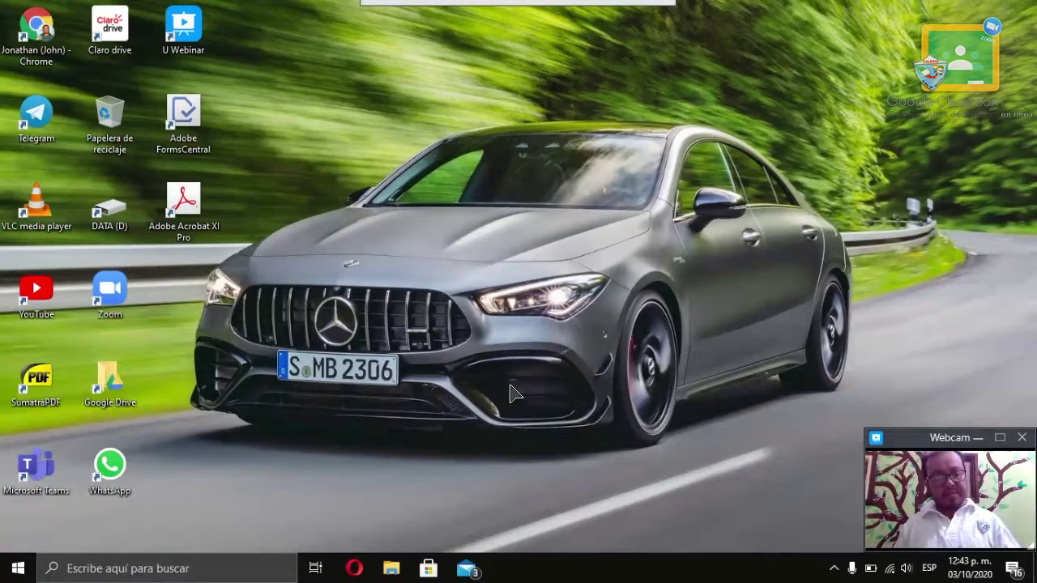
# Open the Control Panel by running the command "control".
pyautogui.press('super+r')
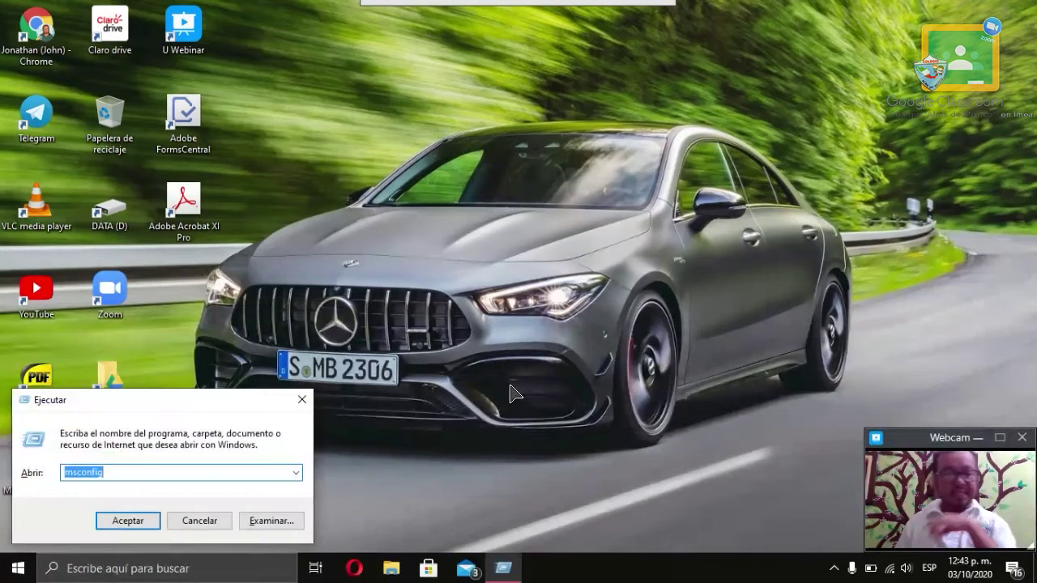
pyautogui.write('control')
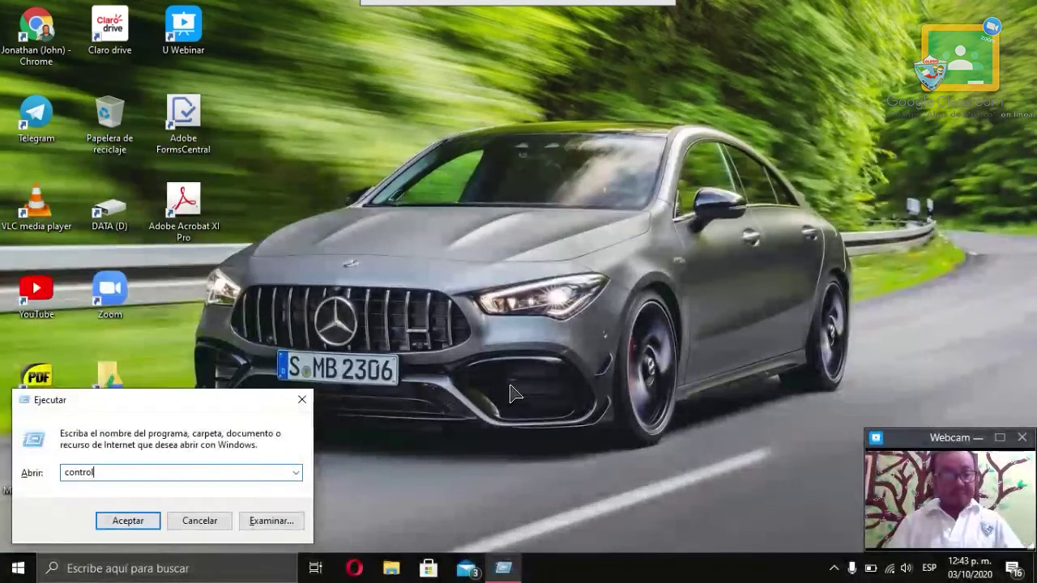
pyautogui.press('Return')
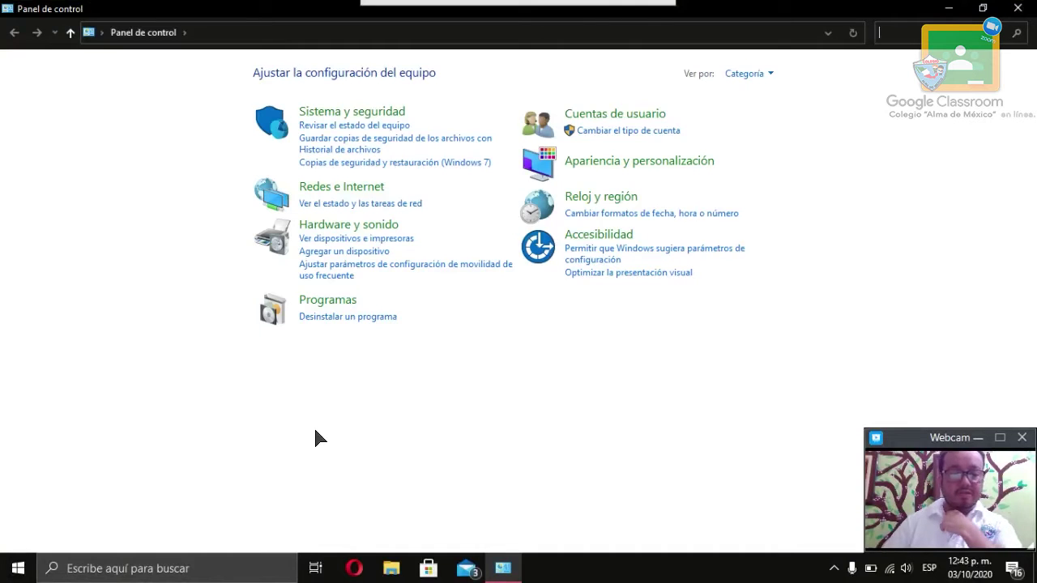
# Open the Mouse properties under Hardware y sonido and move the dialog clear of the category links.
pyautogui.click(336, 228)
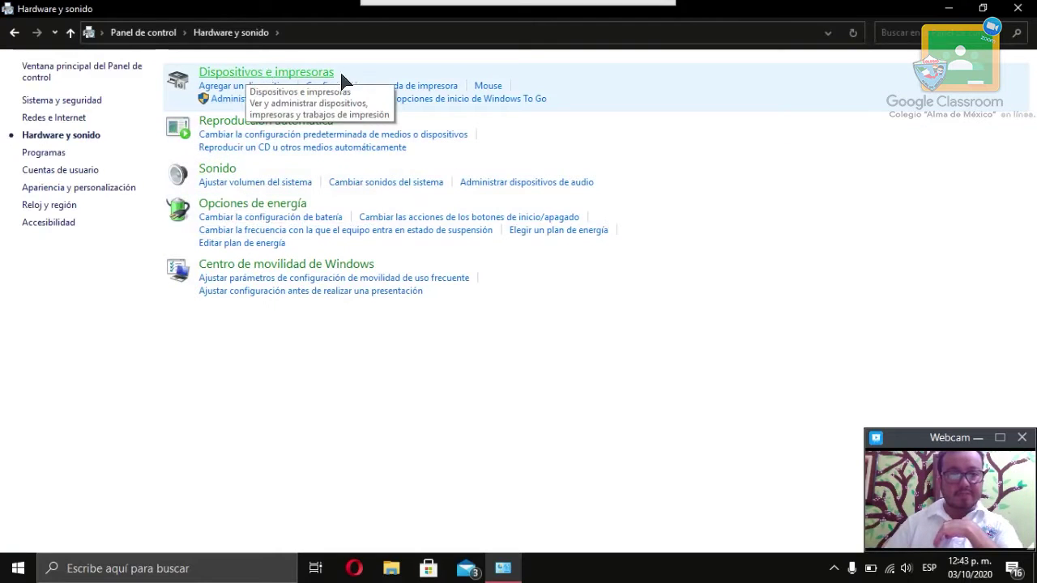
pyautogui.click(488, 86)
pyautogui.moveTo(331, 113); pyautogui.dragTo(644, 99)
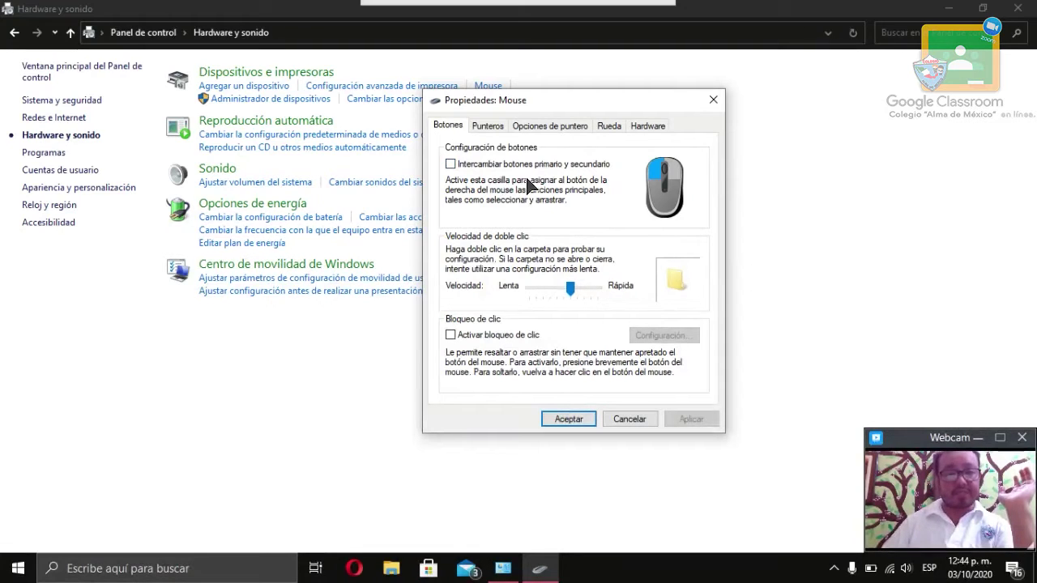
# Try the pointer schemes Predeterminado de Windows, Windows invertido (enorme) and Windows negro for the mouse.
pyautogui.click(490, 128)
pyautogui.click(549, 172)
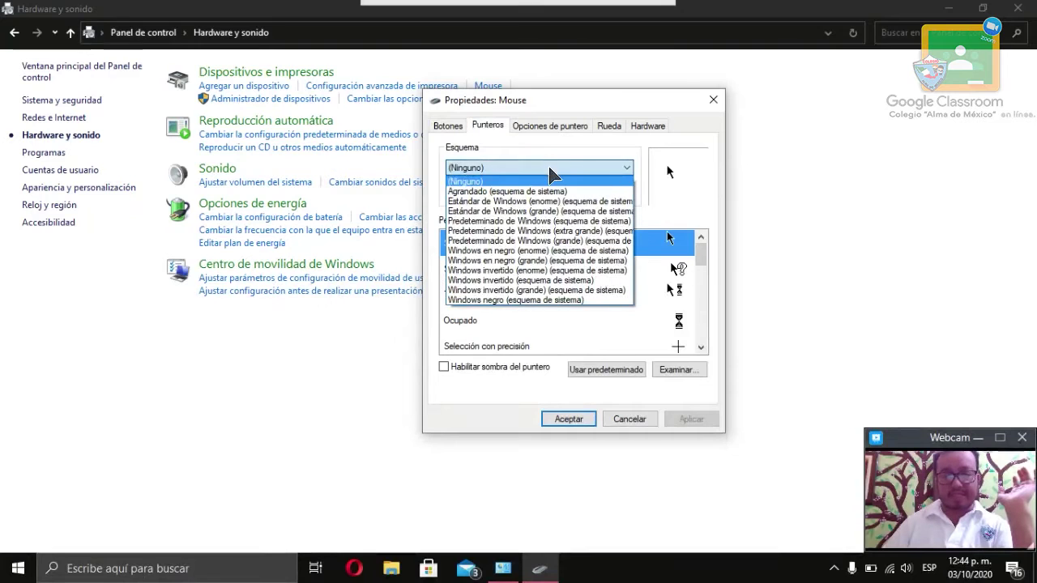
pyautogui.click(537, 221)
pyautogui.click(569, 172)
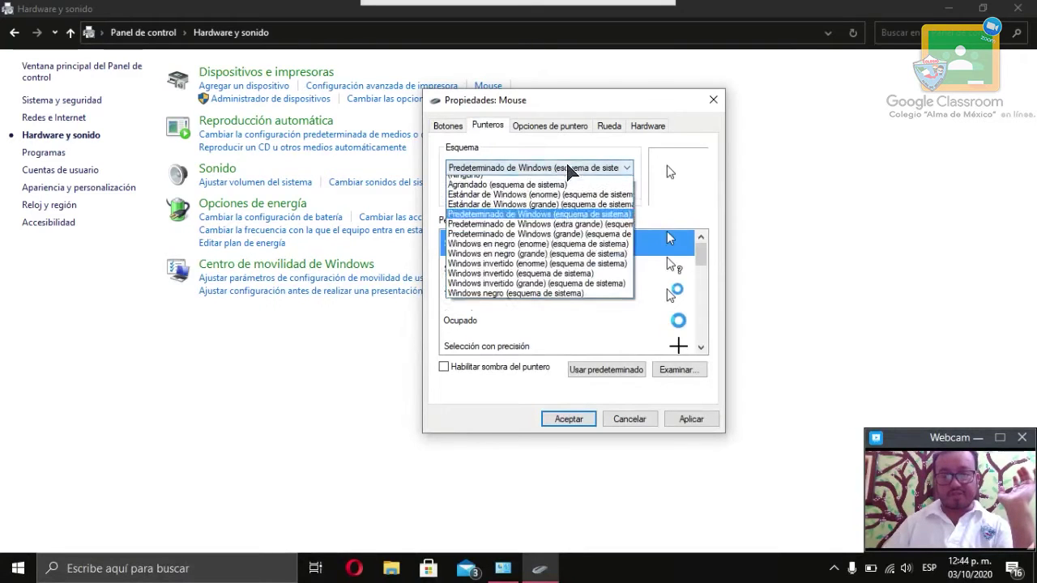
pyautogui.click(514, 267)
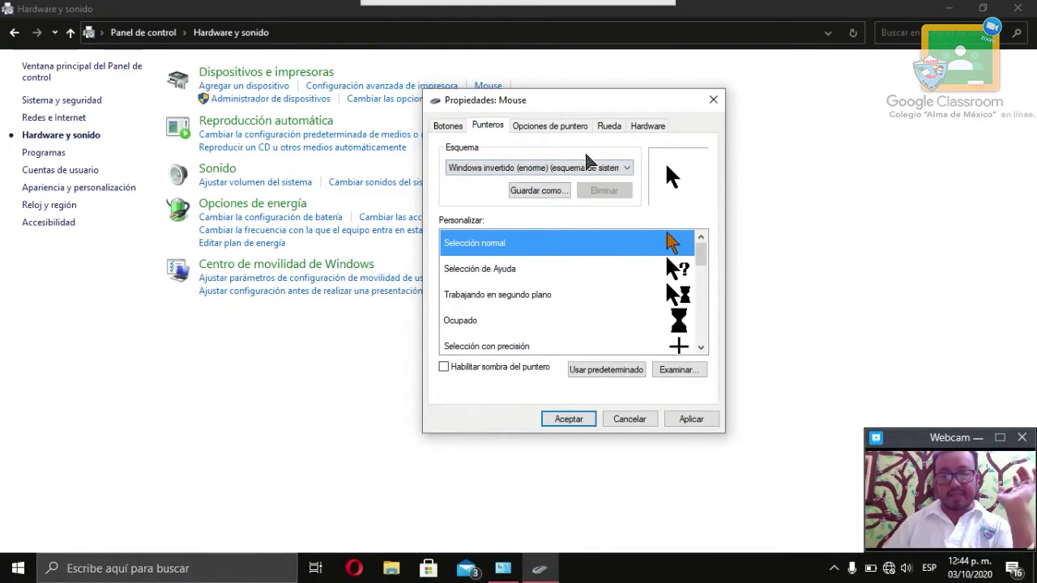
pyautogui.click(589, 164)
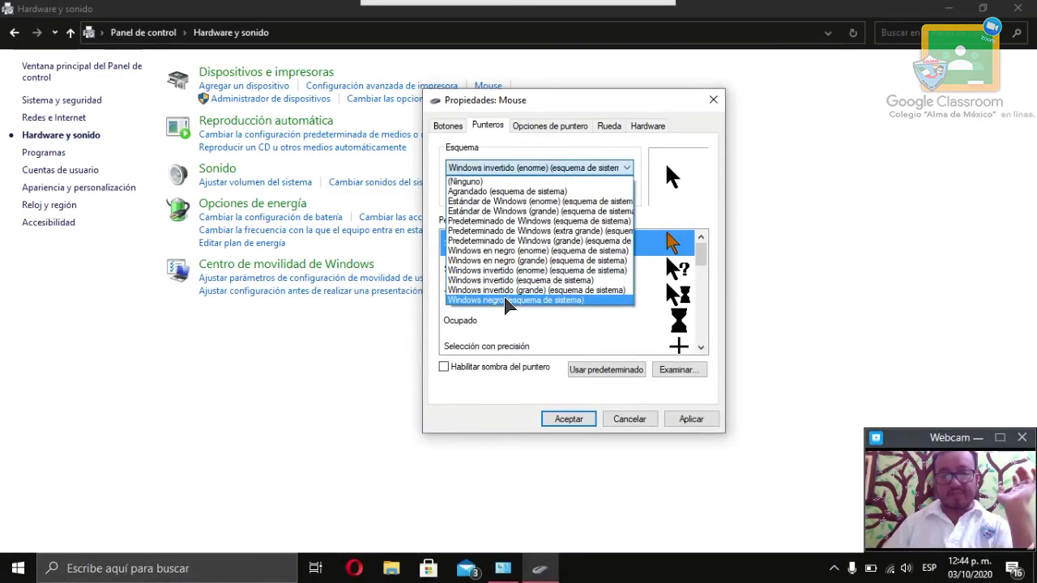
pyautogui.click(506, 300)
# Try the fastest pointer speed, then bring the speed back to slightly above the middle.
pyautogui.click(539, 125)
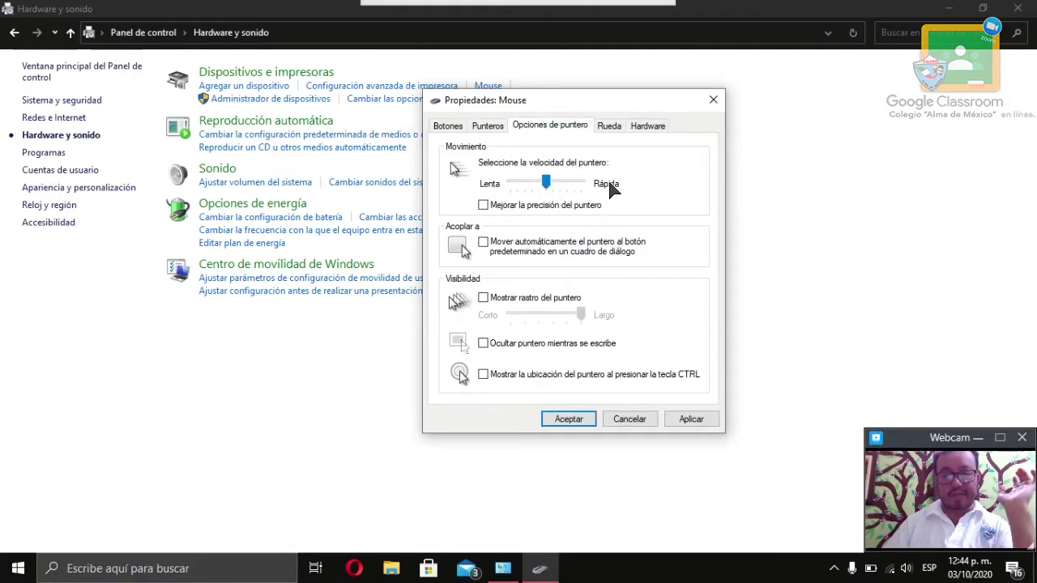
pyautogui.moveTo(546, 183); pyautogui.dragTo(581, 183)
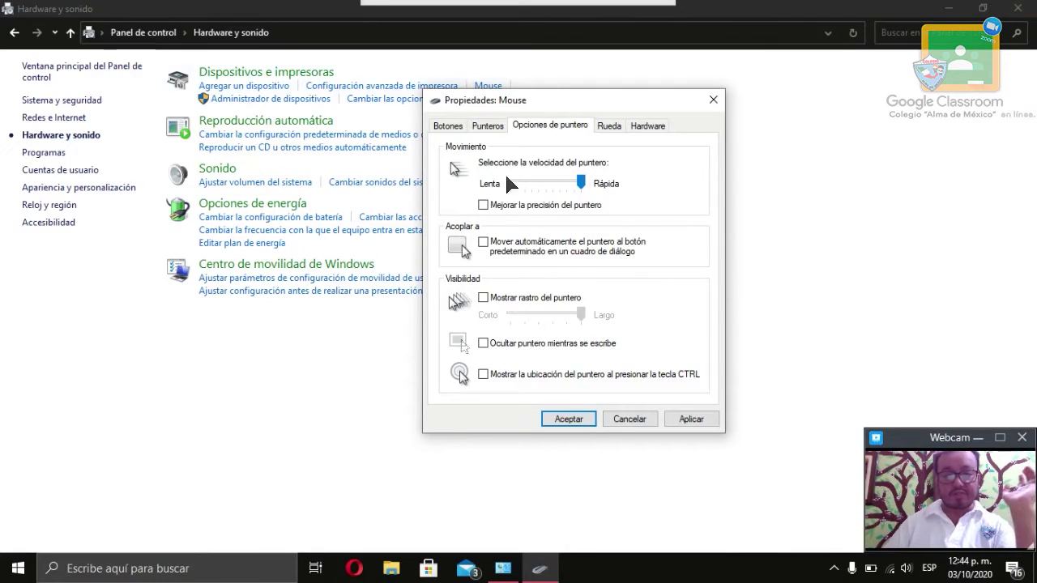
pyautogui.click(557, 183)
pyautogui.click(557, 183)
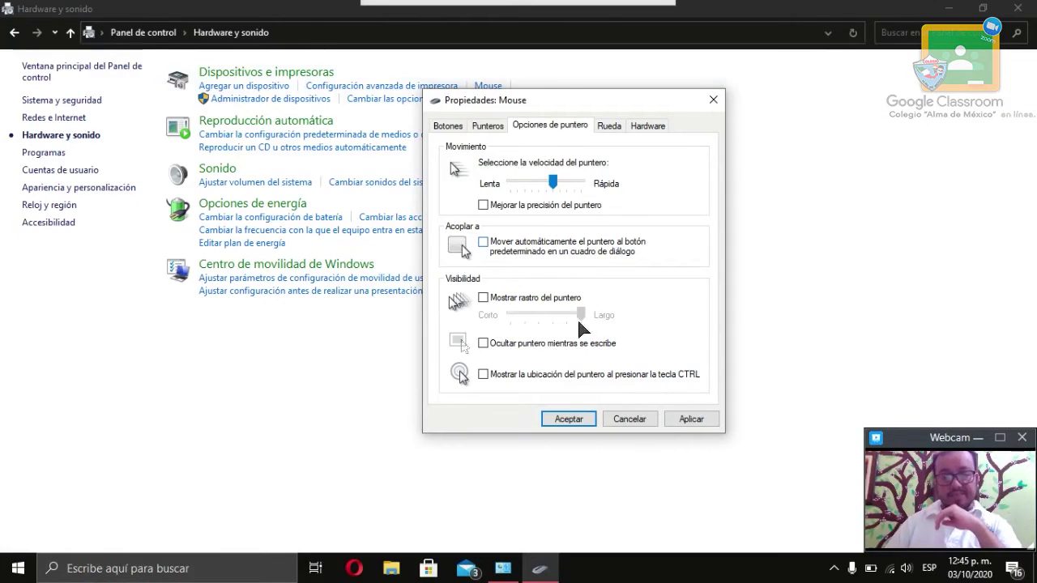
# Try the pointer visibility options for the trail, hiding while typing, and showing the location with CTRL.
pyautogui.click(484, 298)
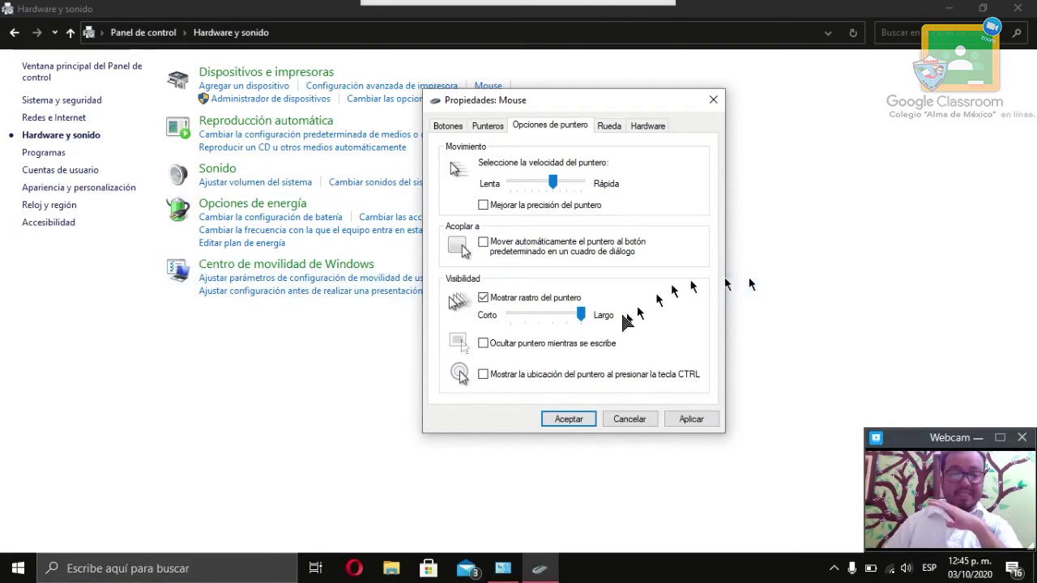
pyautogui.click(484, 298)
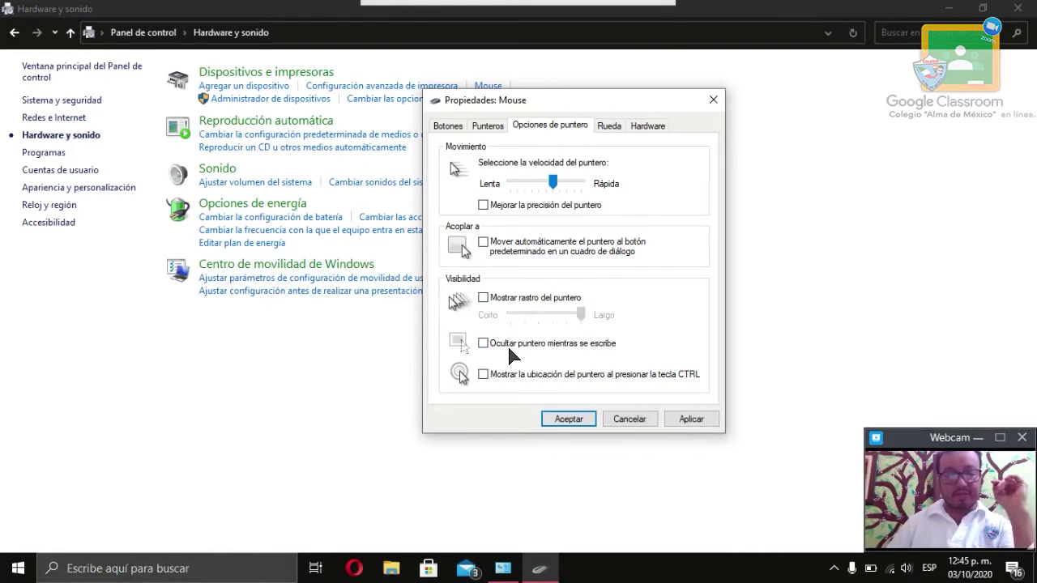
pyautogui.click(484, 344)
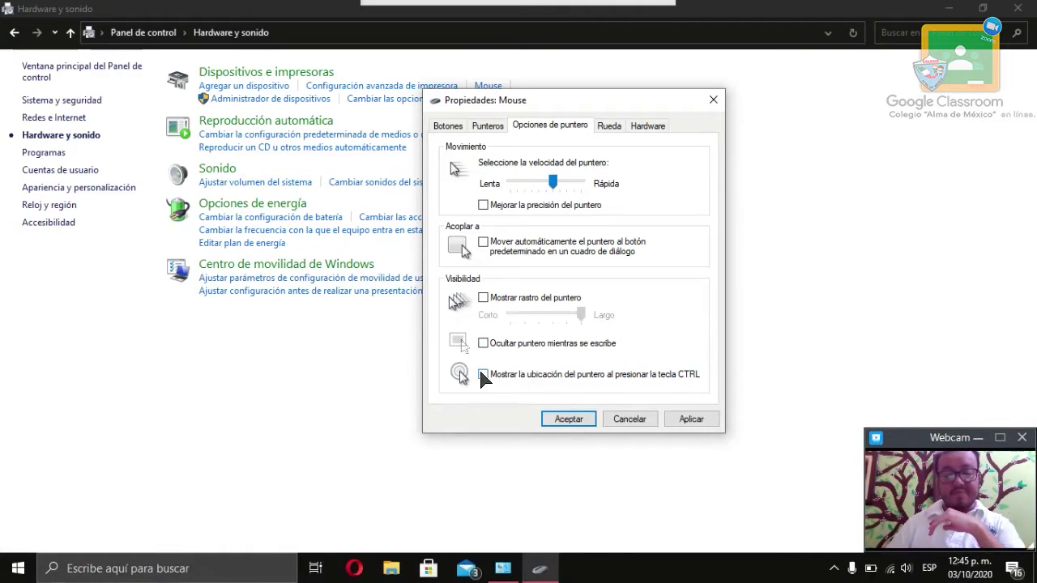
pyautogui.click(484, 375)
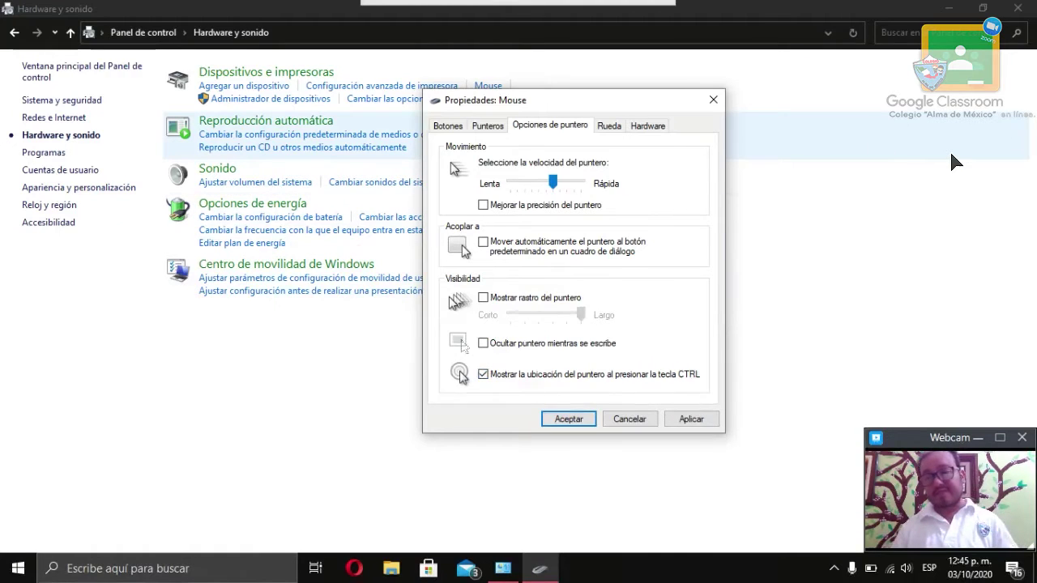
pyautogui.press('ctrl')
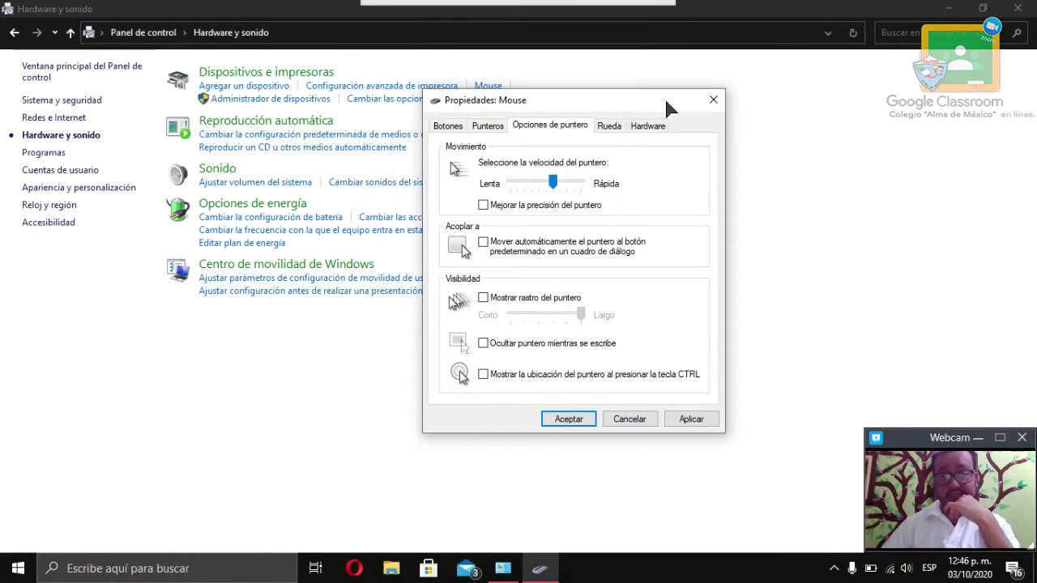
# Examine the mouse's wheel scrolling settings and hardware device details, then close the properties without applying.
pyautogui.click(618, 128)
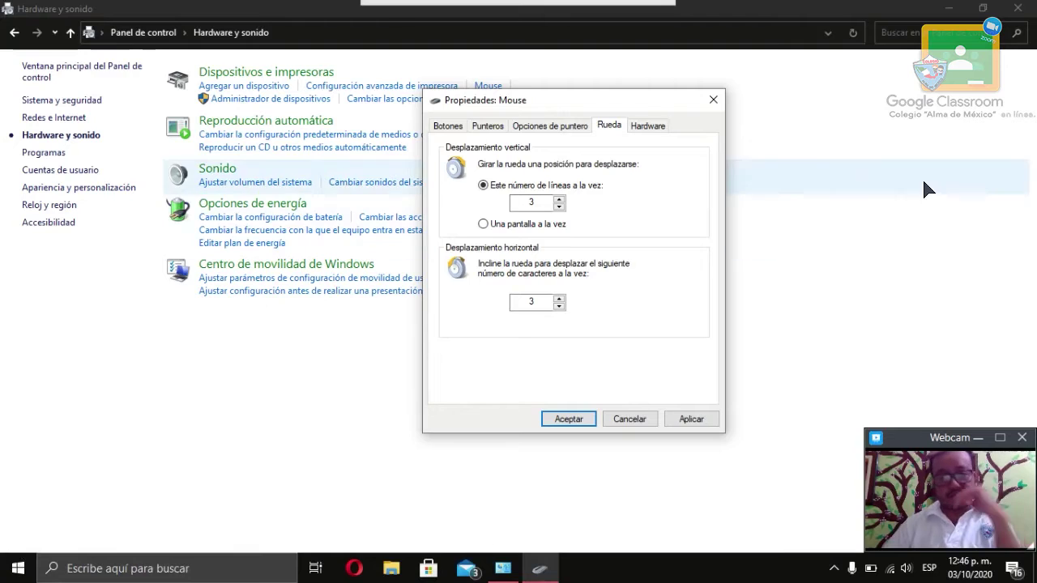
pyautogui.click(647, 127)
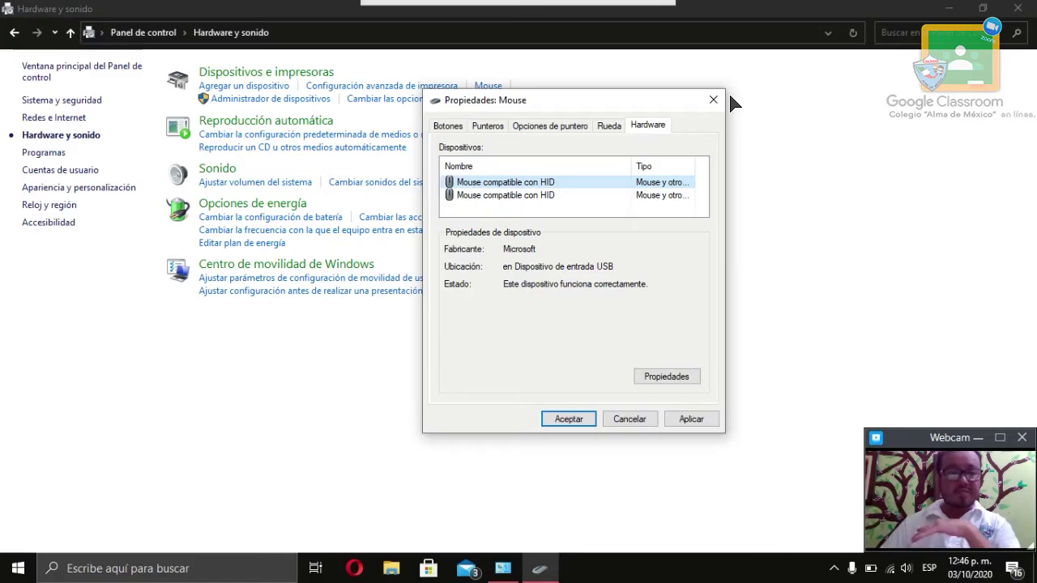
pyautogui.moveTo(555, 106); pyautogui.dragTo(756, 85)
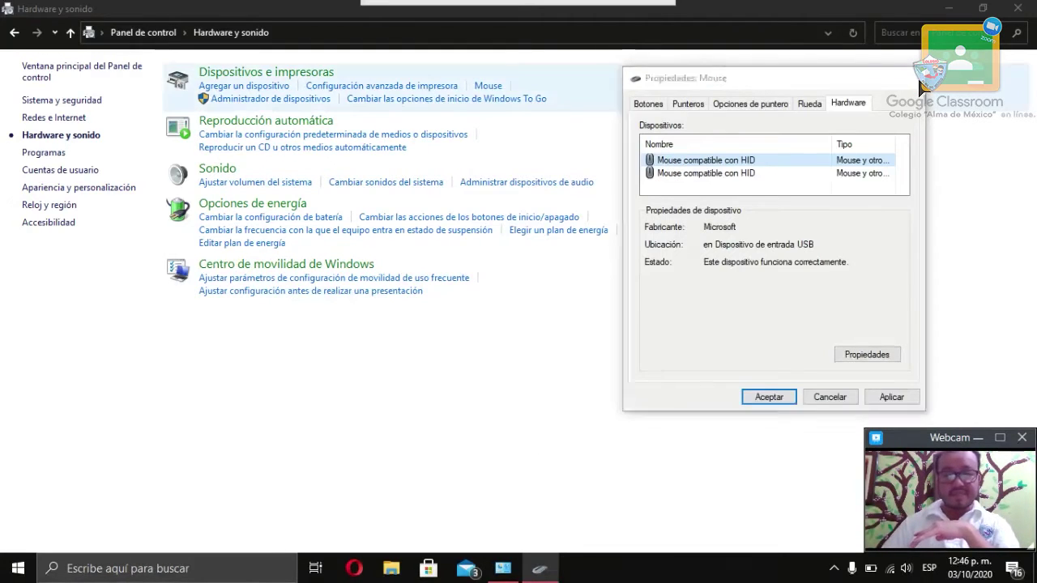
pyautogui.click(914, 77)
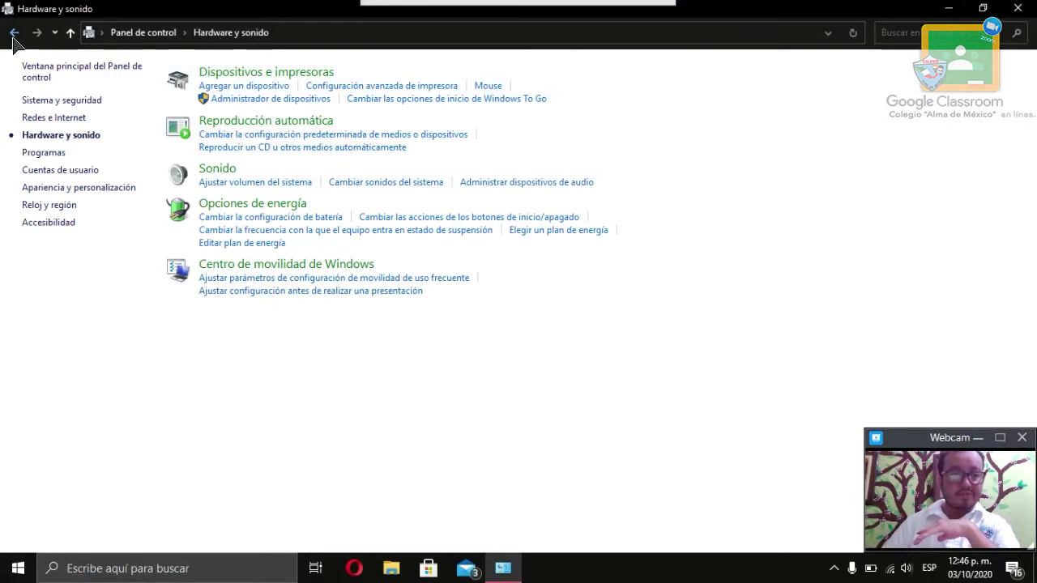
# Return to the Control Panel home and open Barra de tareas y navegación under Apariencia y personalización.
pyautogui.click(71, 34)
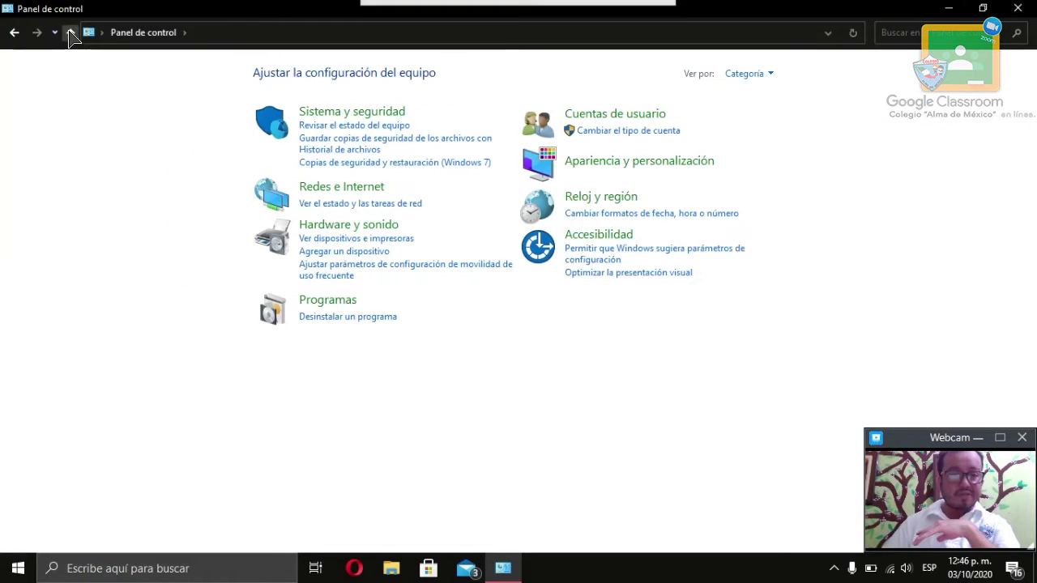
pyautogui.click(587, 169)
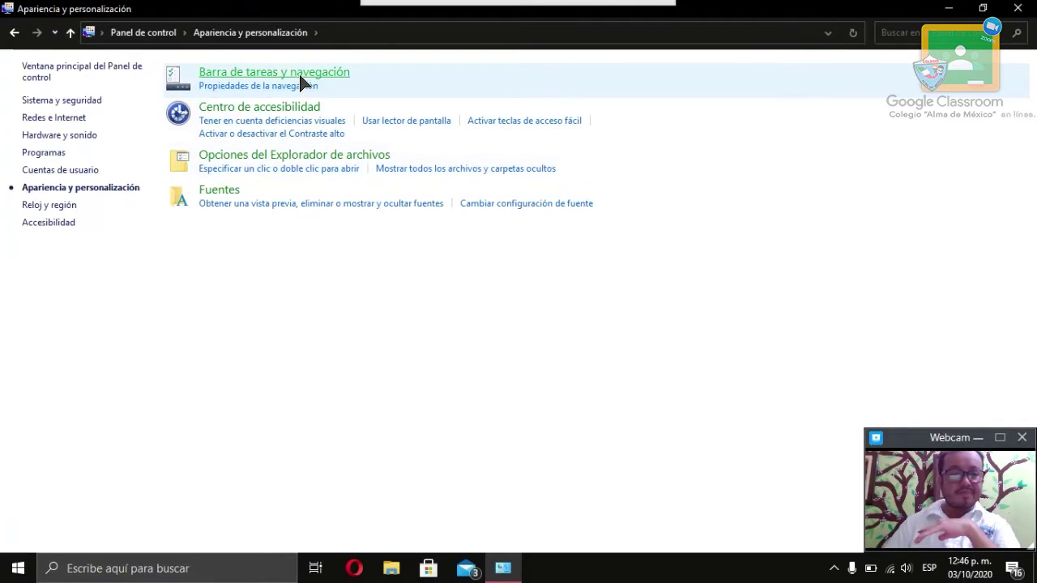
pyautogui.click(300, 77)
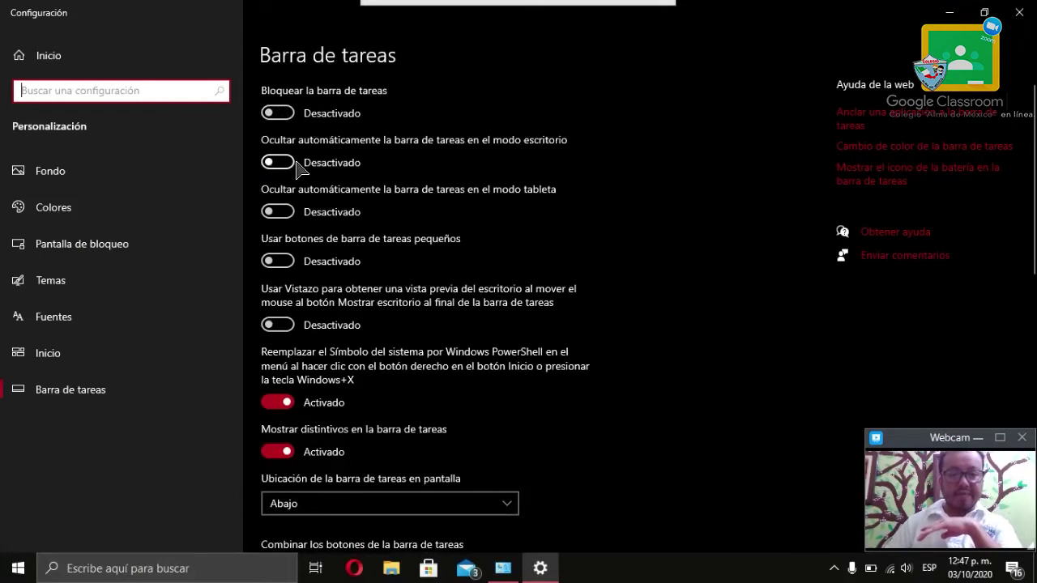
# Try automatic hiding of the taskbar in tablet mode, check the effect outside Settings, and switch it off again.
pyautogui.click(290, 213)
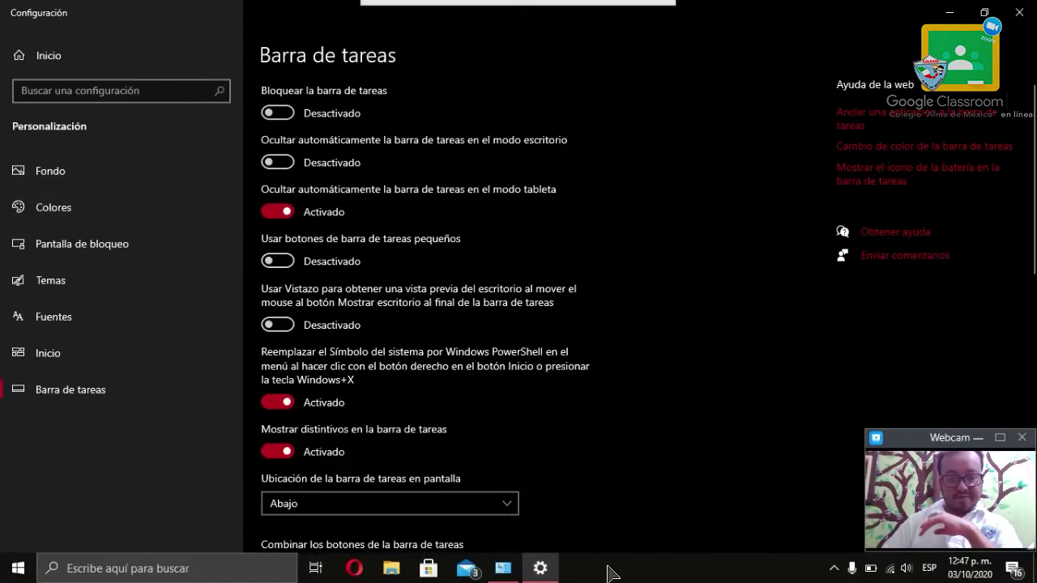
pyautogui.click(949, 12)
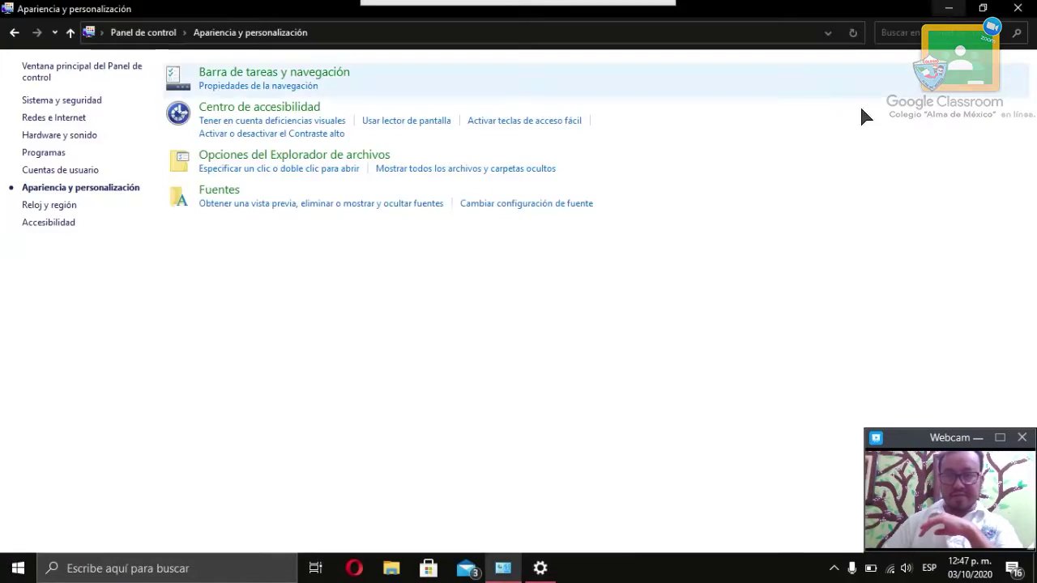
pyautogui.click(543, 572)
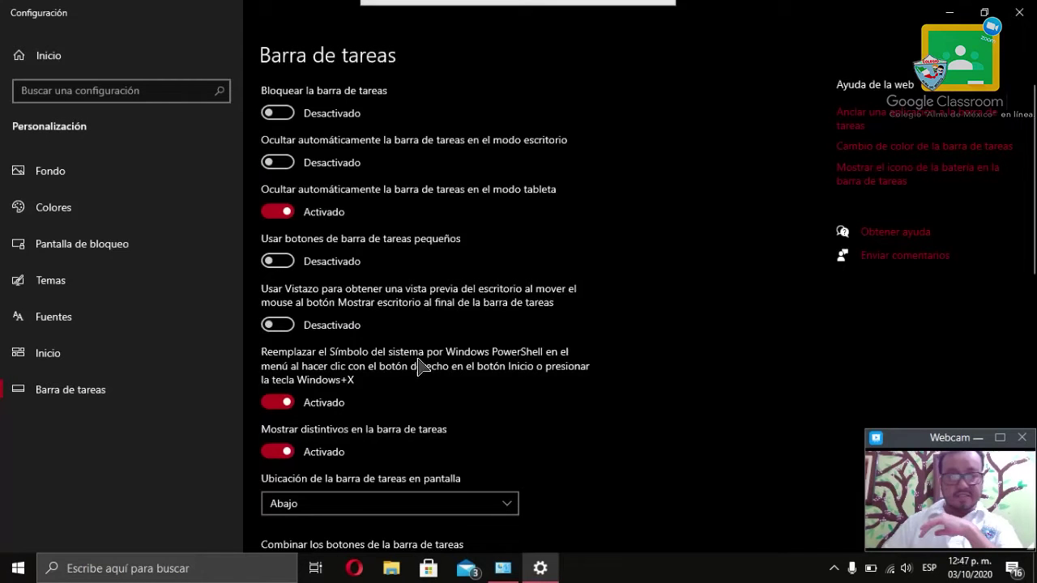
pyautogui.click(282, 210)
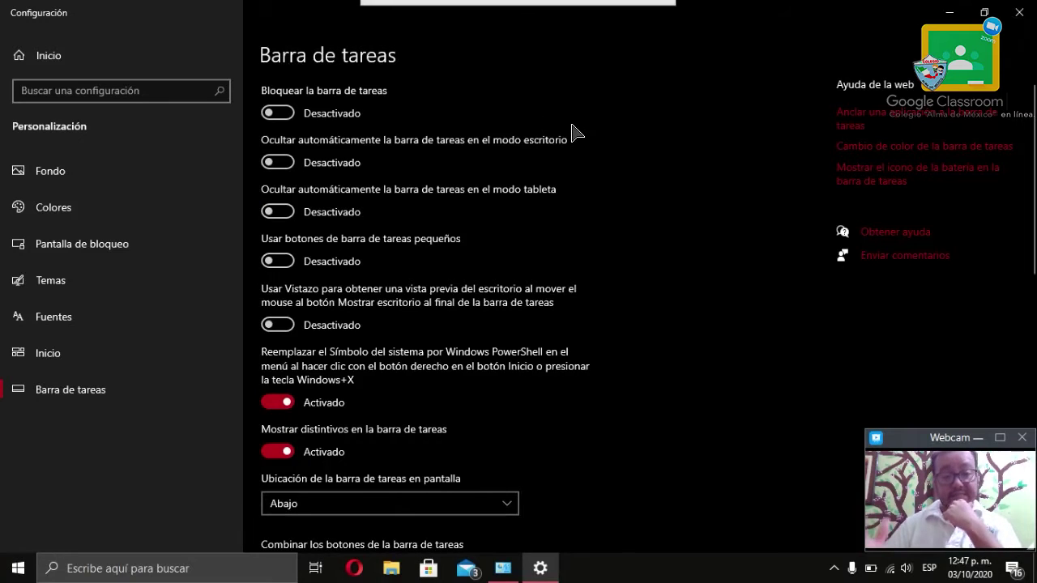
# Set the desktop background to the blue Windows logo image, check it on the desktop, and return to the Fondo settings.
pyautogui.click(89, 181)
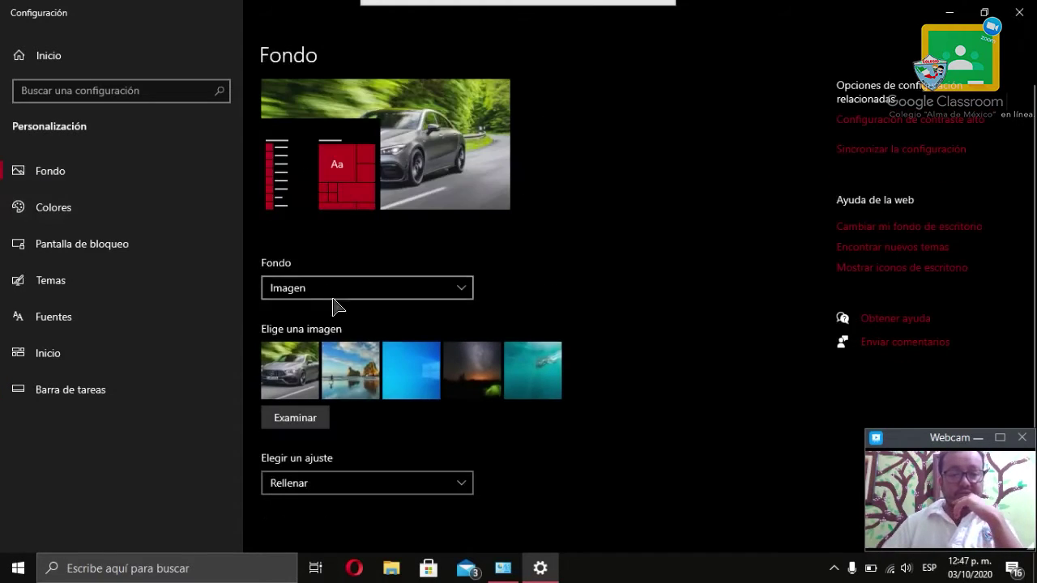
pyautogui.click(415, 366)
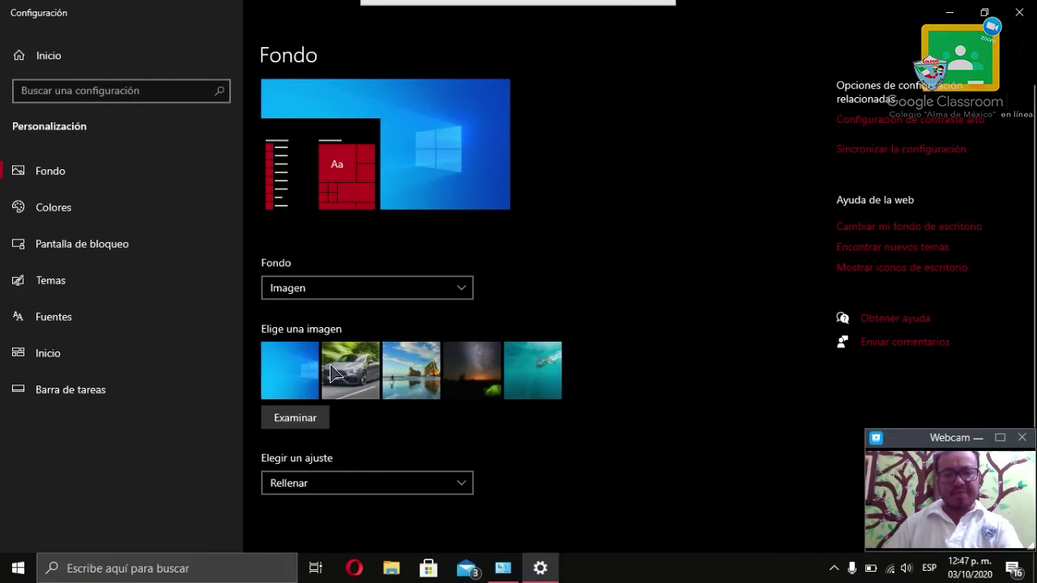
pyautogui.click(332, 374)
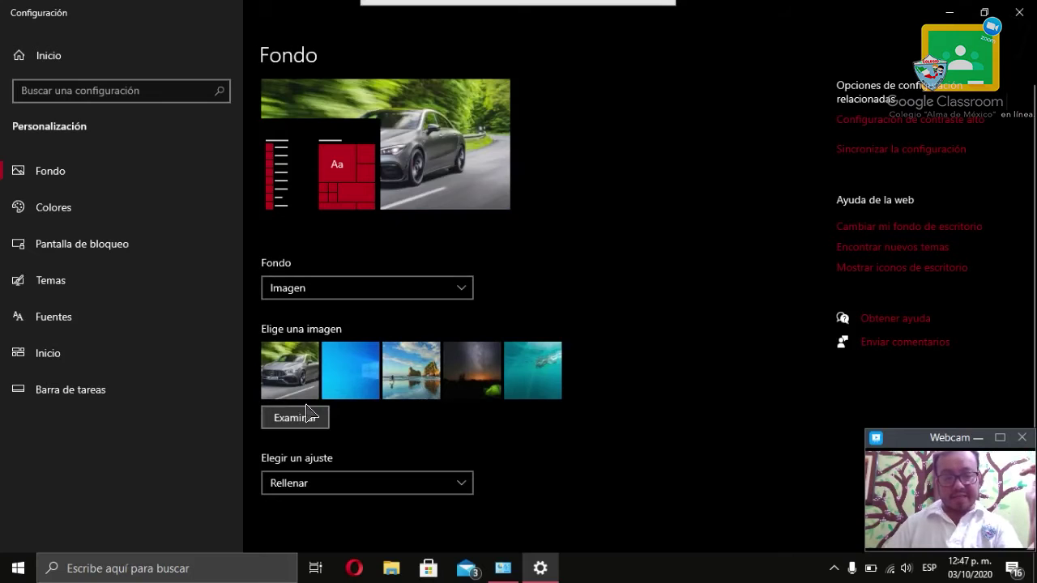
pyautogui.click(365, 391)
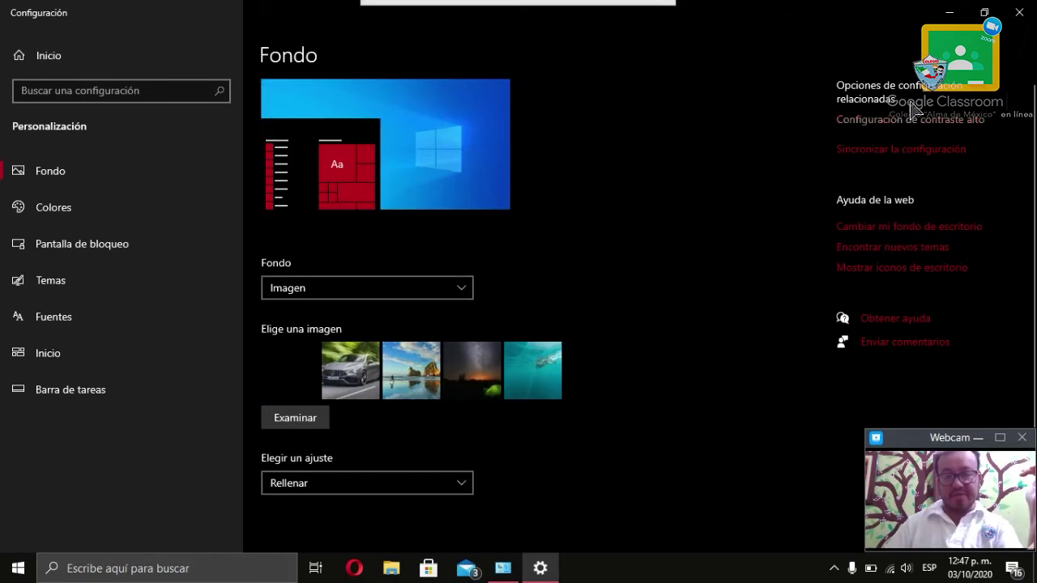
pyautogui.click(947, 14)
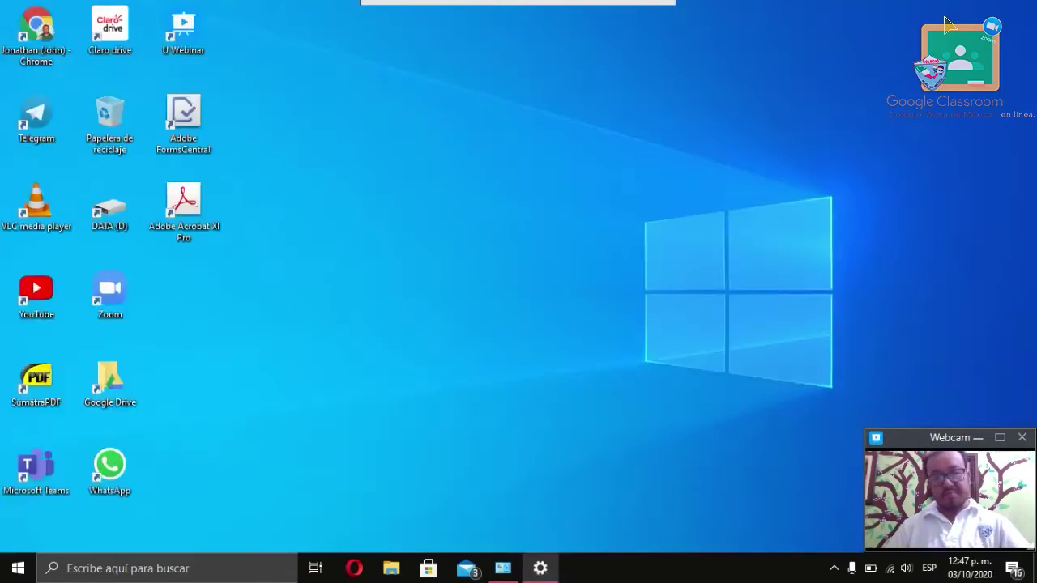
pyautogui.click(540, 568)
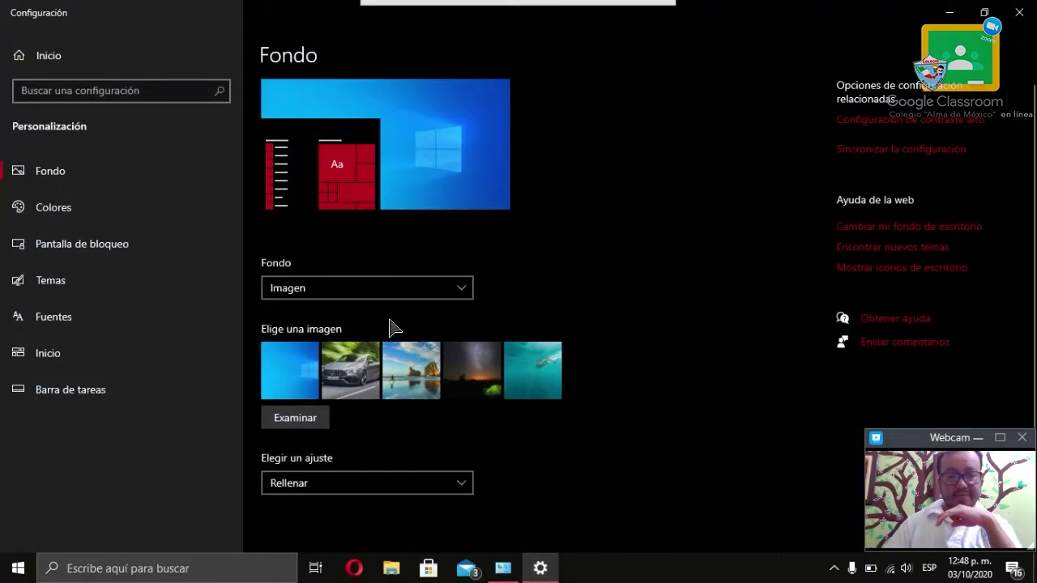
# Browse the Imágenes folder for a background picture, leave it without choosing, and set the gray car image as the desktop background.
pyautogui.click(311, 418)
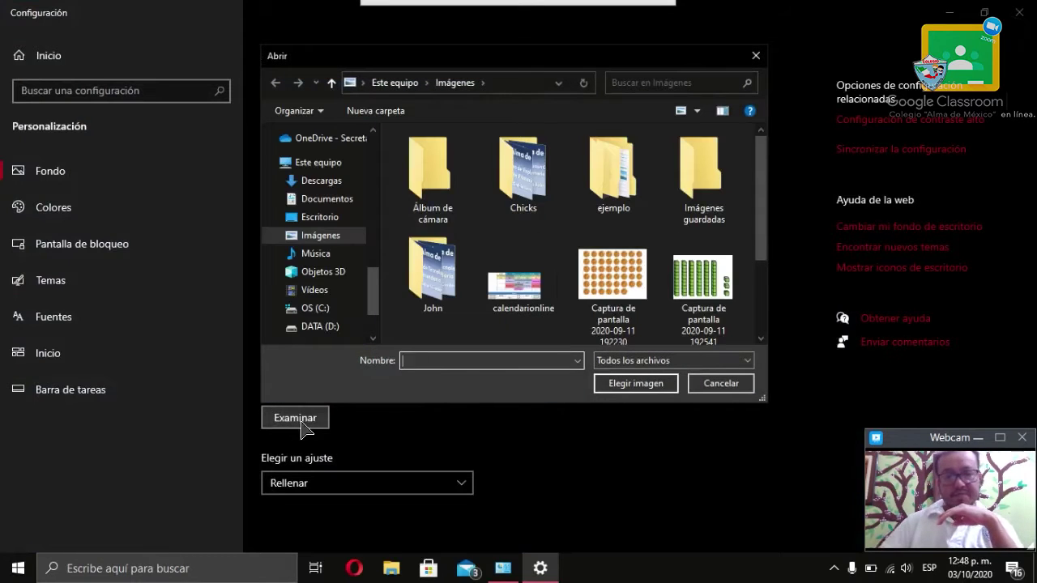
pyautogui.moveTo(762, 227)
pyautogui.mouseDown()
pyautogui.moveTo(769, 324)
pyautogui.moveTo(768, 239)
pyautogui.mouseUp()
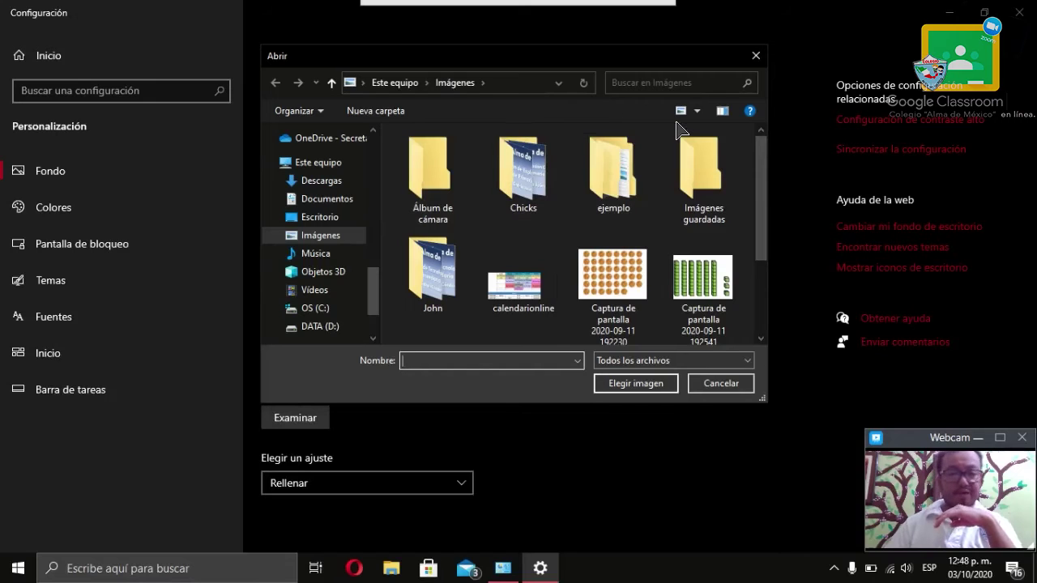
pyautogui.click(755, 56)
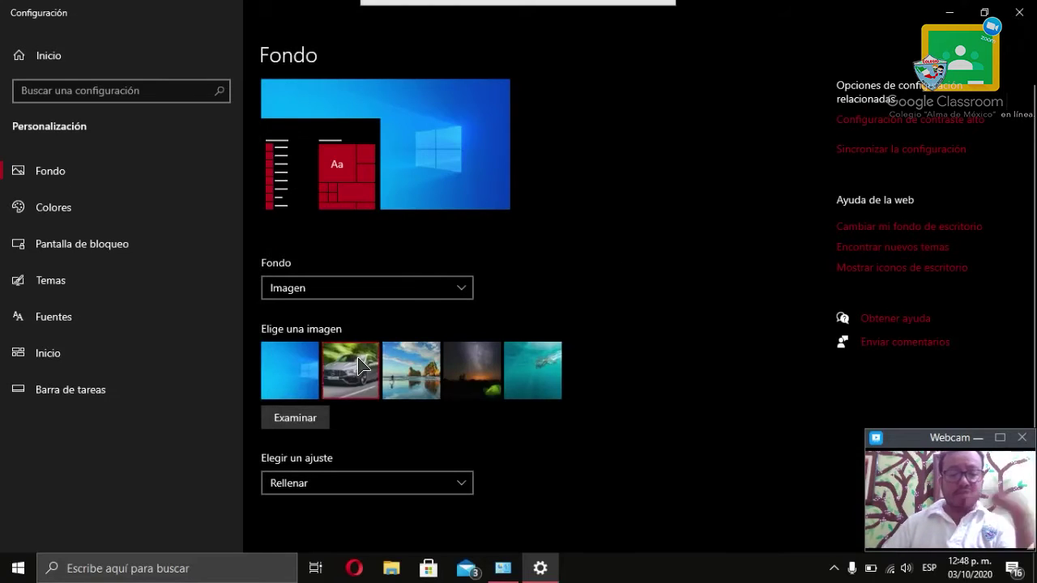
pyautogui.click(360, 366)
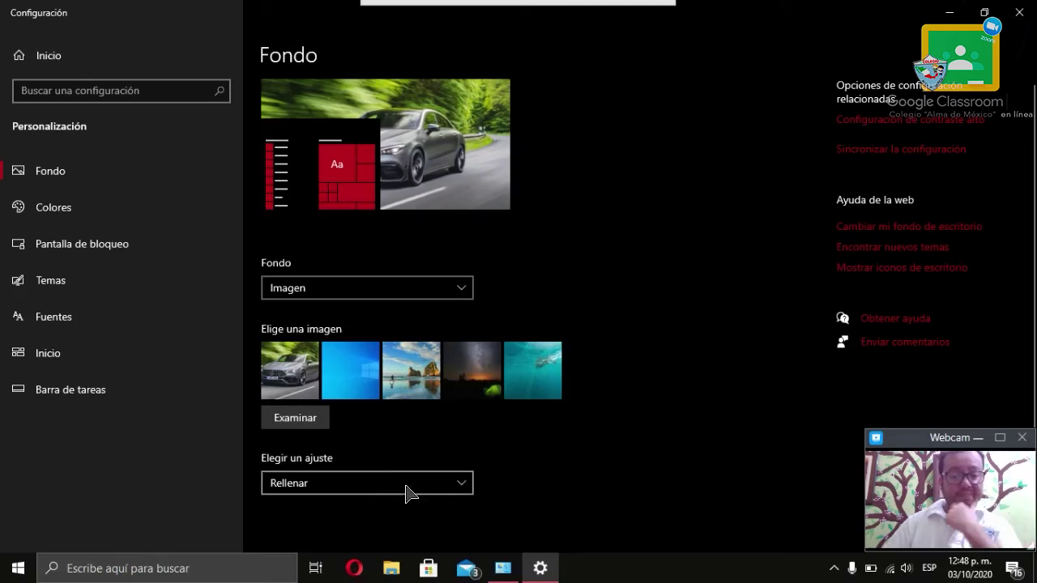
# Try Color sólido as the desktop background with the dark pink swatch in the first row, and check it on the desktop.
pyautogui.click(369, 293)
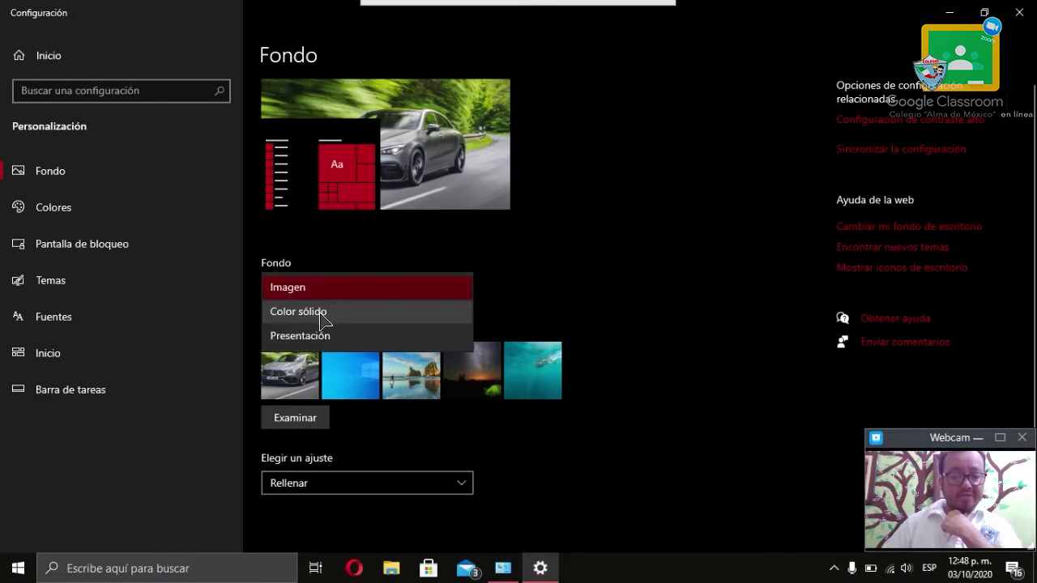
pyautogui.click(377, 314)
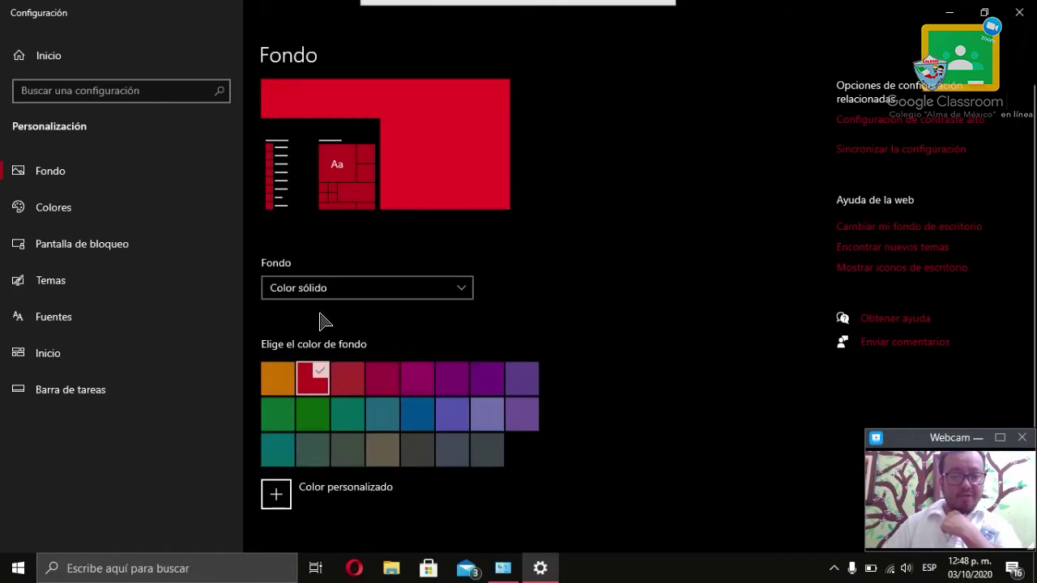
pyautogui.click(383, 374)
pyautogui.press('super+d')
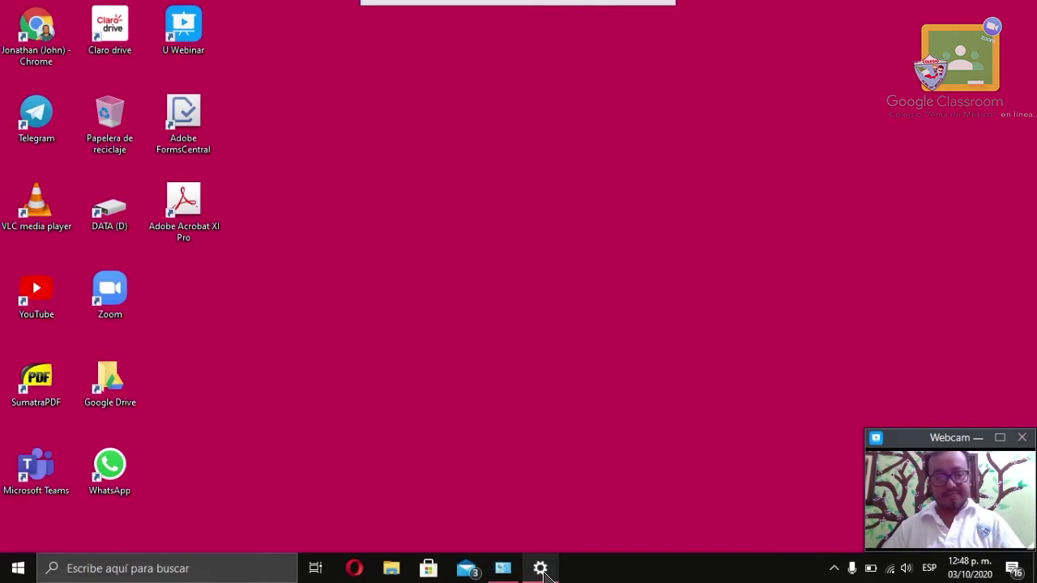
pyautogui.hotkey('alt', 'Tab')
pyautogui.press('Tab')
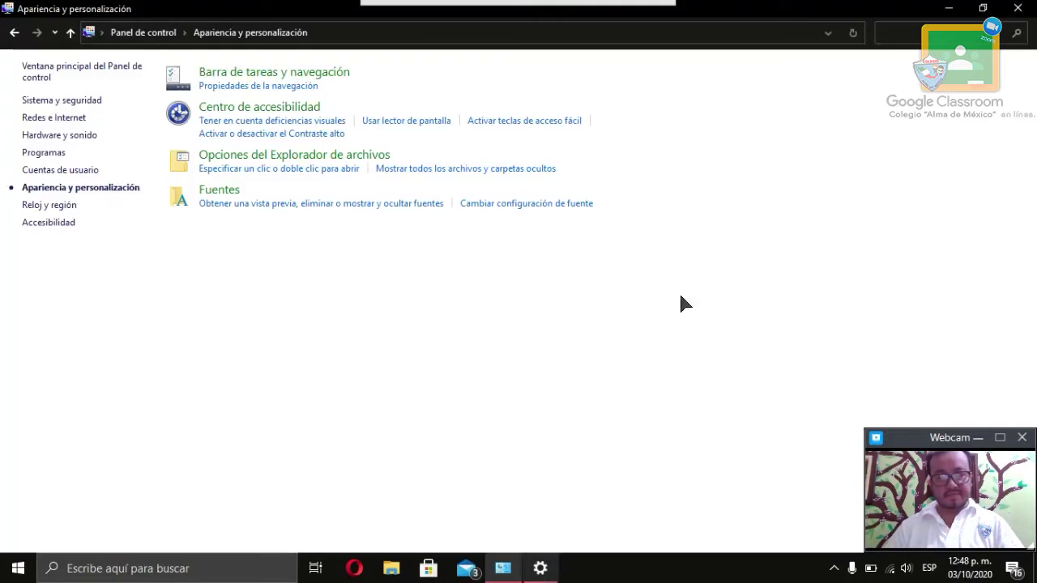
pyautogui.click(948, 9)
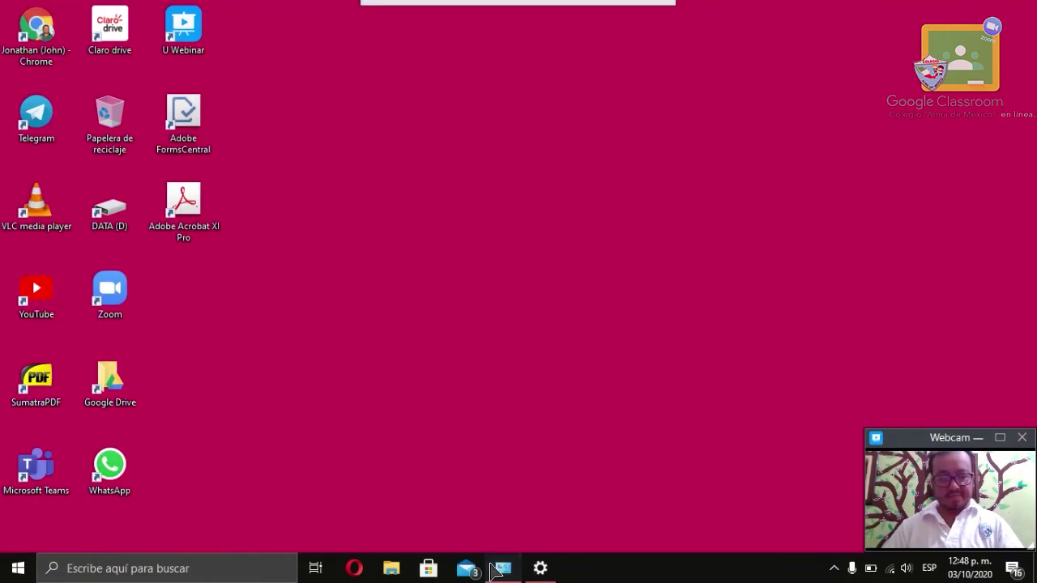
pyautogui.click(496, 568)
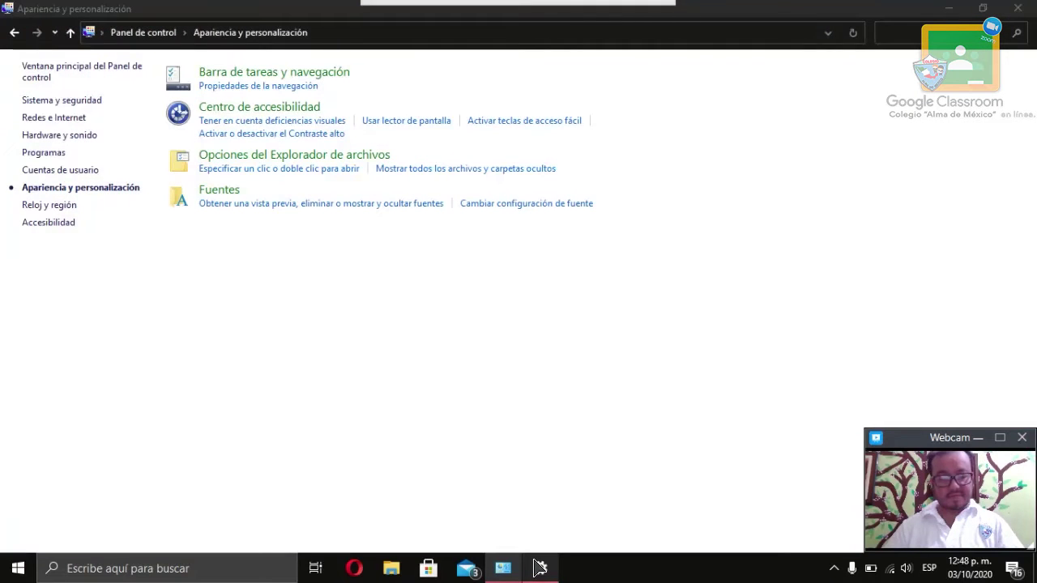
pyautogui.press('super+d')
pyautogui.press('super+d')
pyautogui.hotkey('alt', 'Tab')
pyautogui.press('Tab')
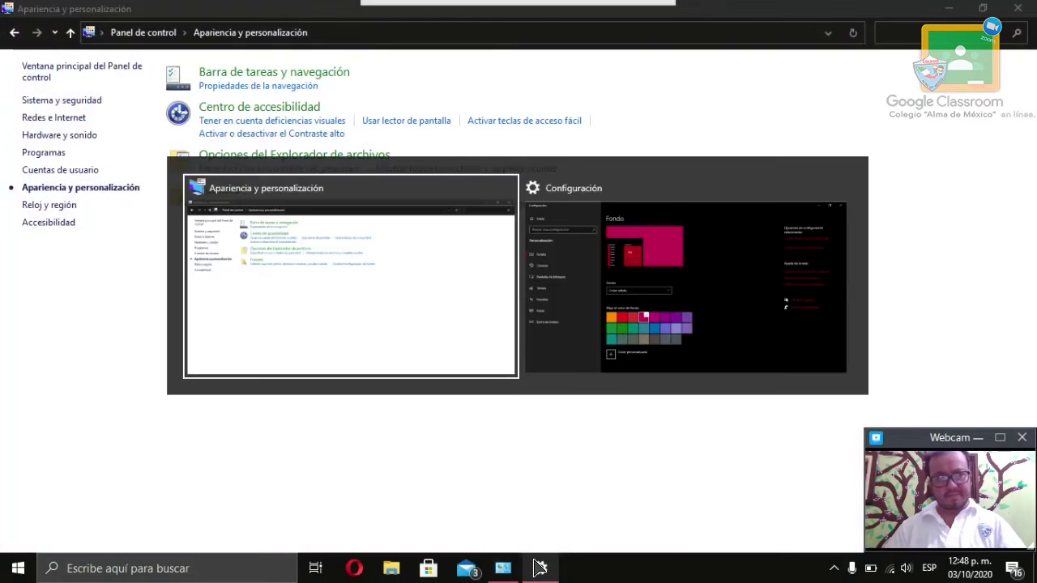
pyautogui.press('Tab')
pyautogui.press('Escape')
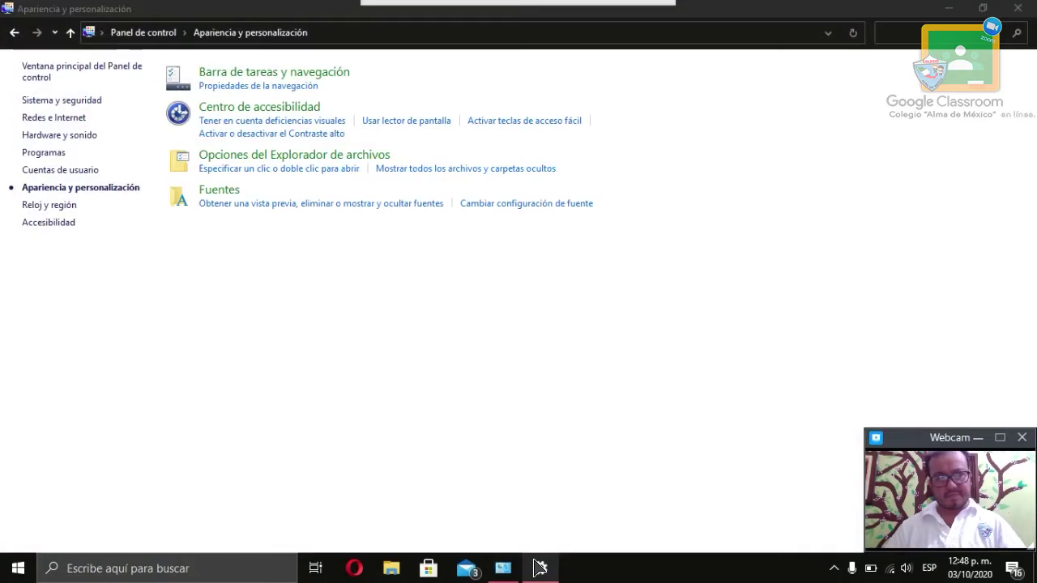
pyautogui.click(961, 11)
pyautogui.hotkey('alt', 'Tab')
pyautogui.press('Tab')
pyautogui.press('Escape')
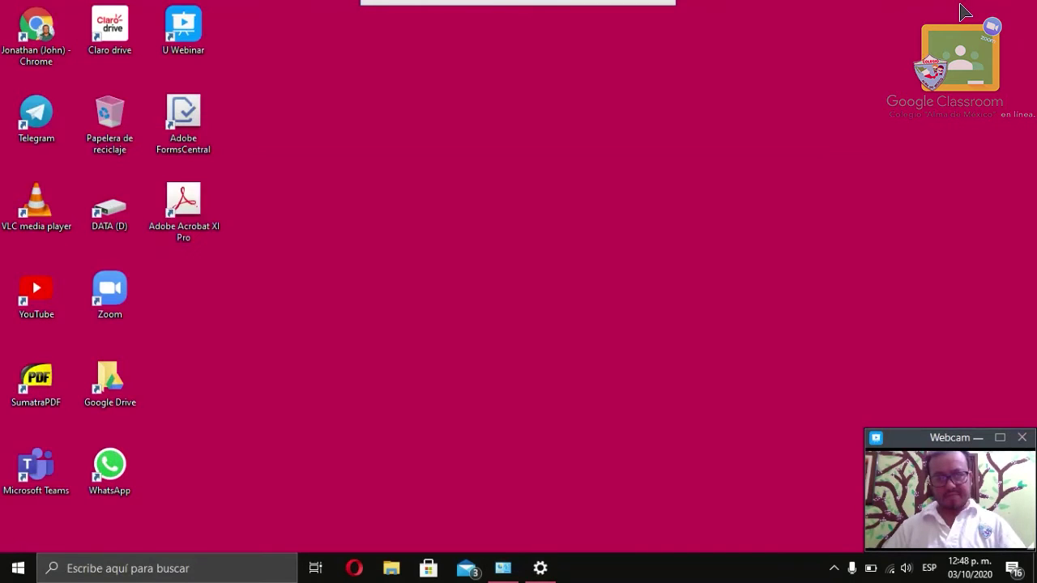
pyautogui.hotkey('alt', 'Tab')
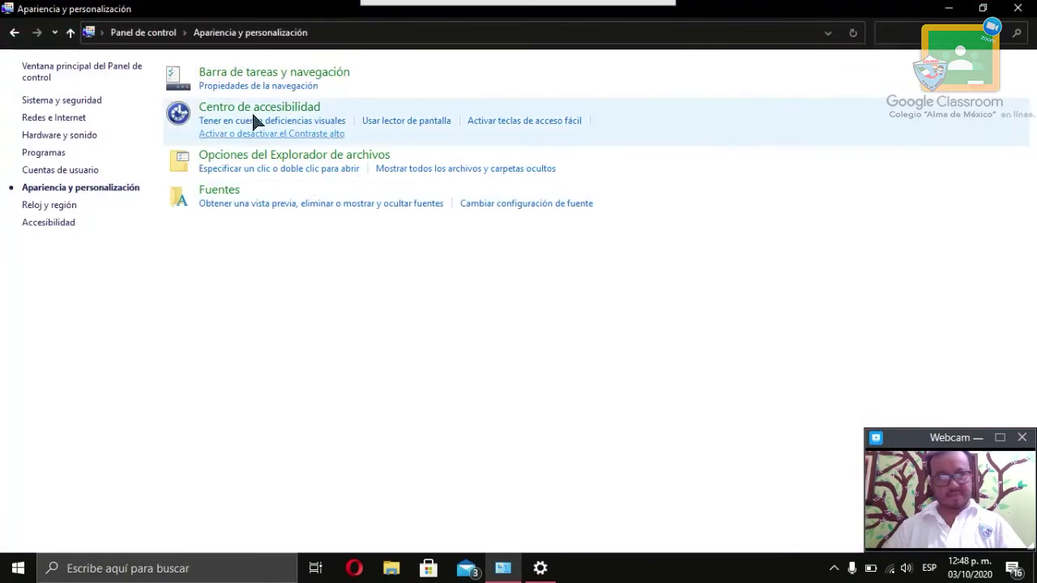
# Bring the Settings window back through Barra de tareas y navegación, try maximizing and minimizing it, and close it.
pyautogui.click(258, 73)
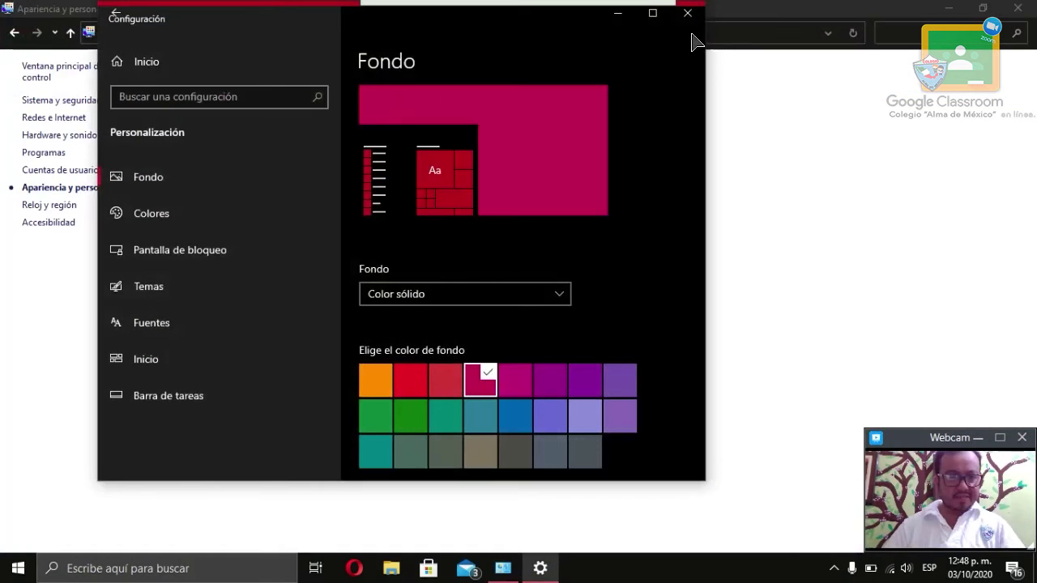
pyautogui.click(653, 11)
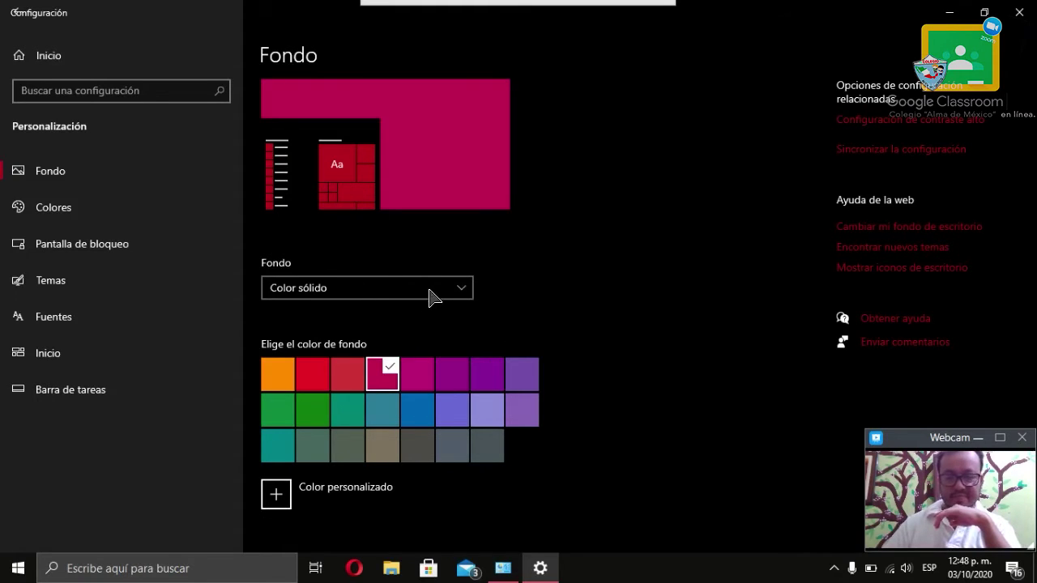
pyautogui.click(949, 12)
pyautogui.click(503, 569)
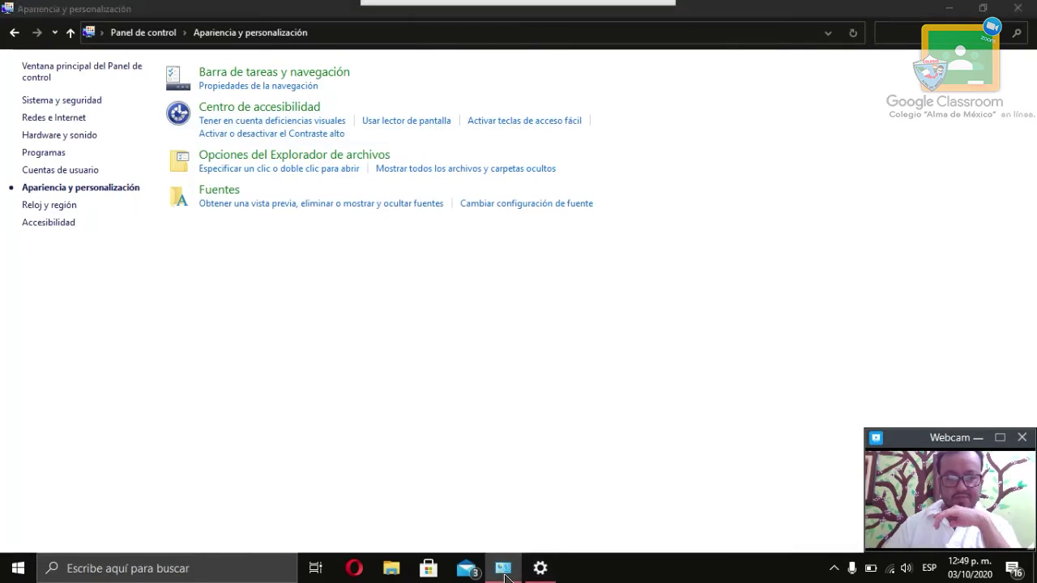
pyautogui.click(538, 568)
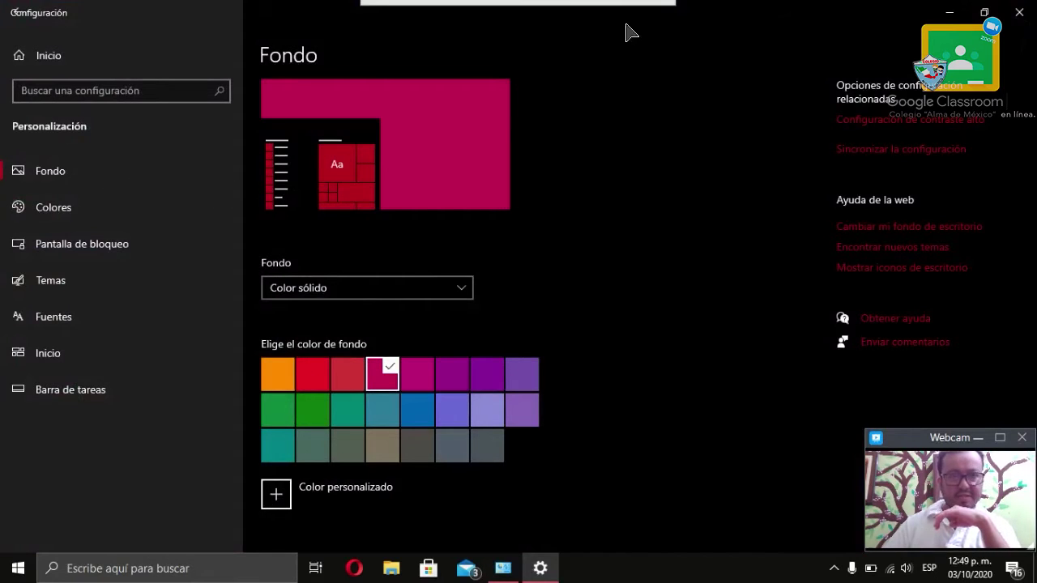
pyautogui.click(1019, 12)
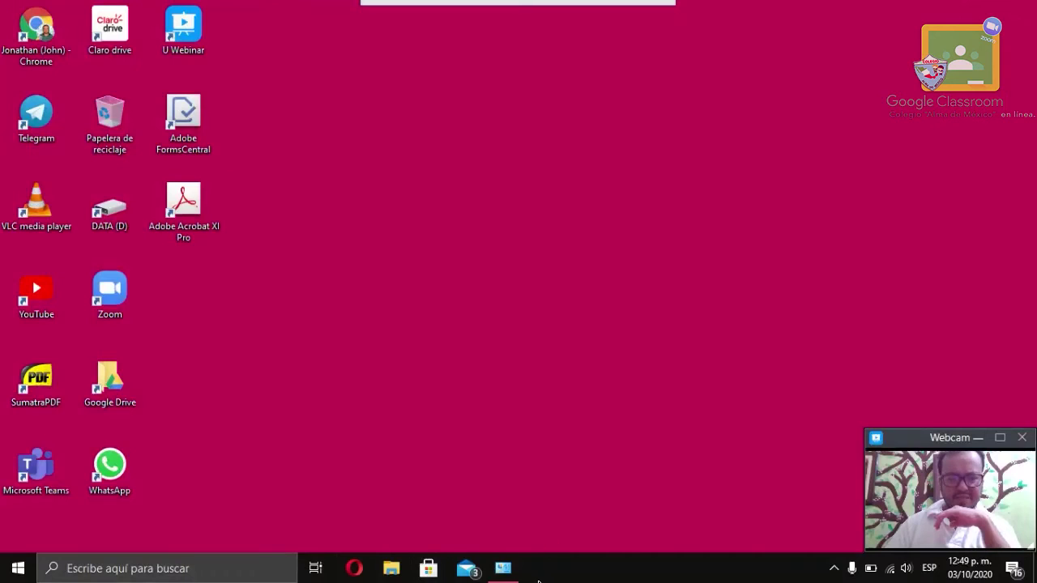
# Reopen the personalization settings through Barra de tareas y navegación and set the desktop Fondo to Imagen with the gray car picture.
pyautogui.click(504, 568)
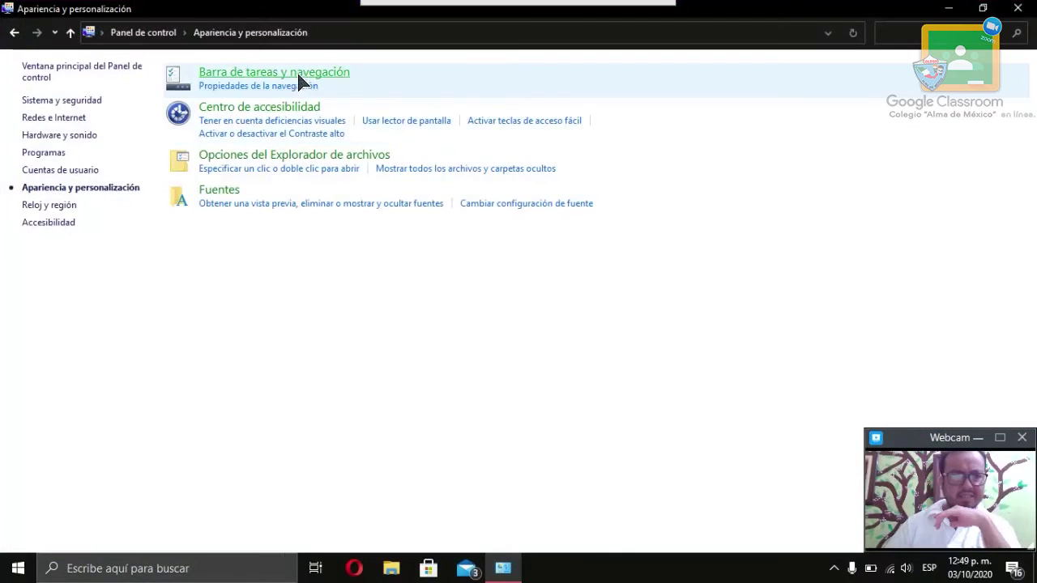
pyautogui.click(300, 81)
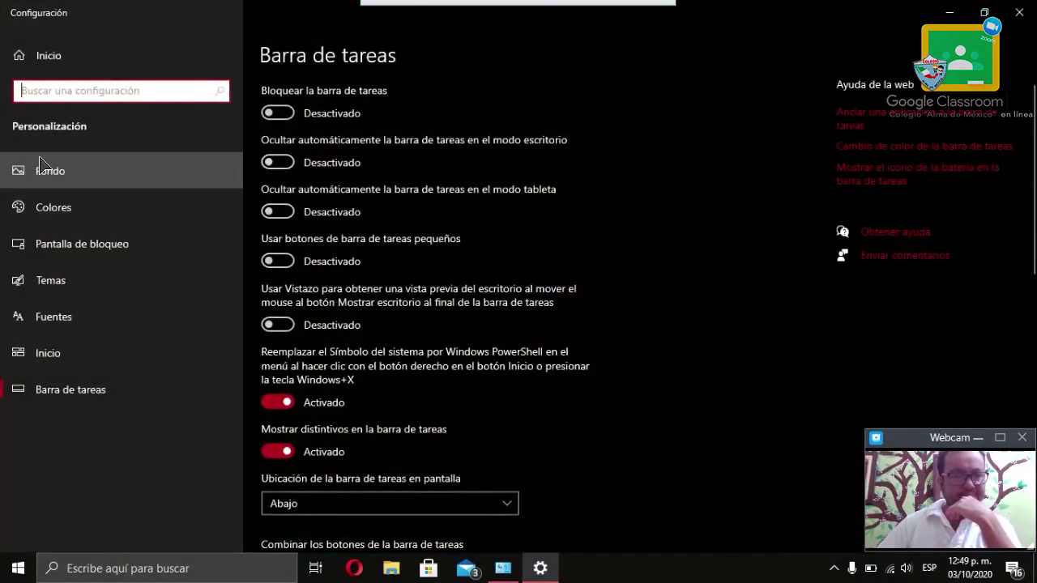
pyautogui.click(57, 170)
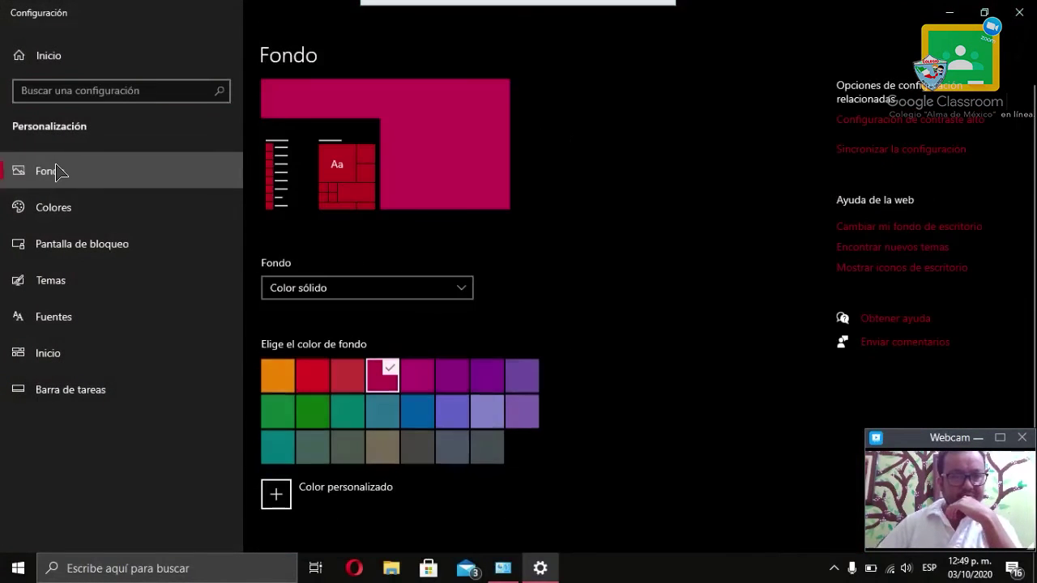
pyautogui.click(290, 288)
pyautogui.click(303, 267)
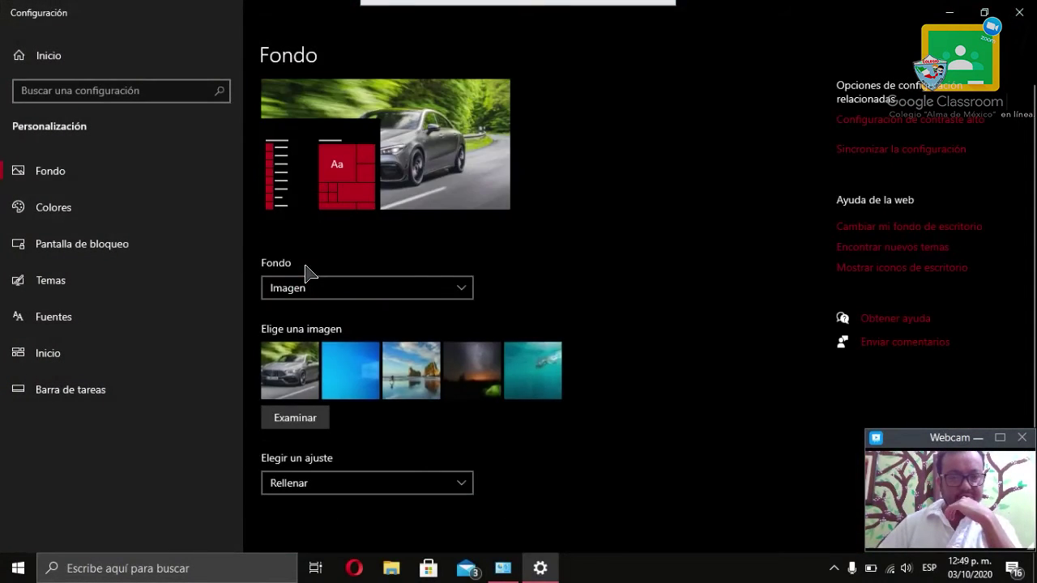
pyautogui.click(306, 370)
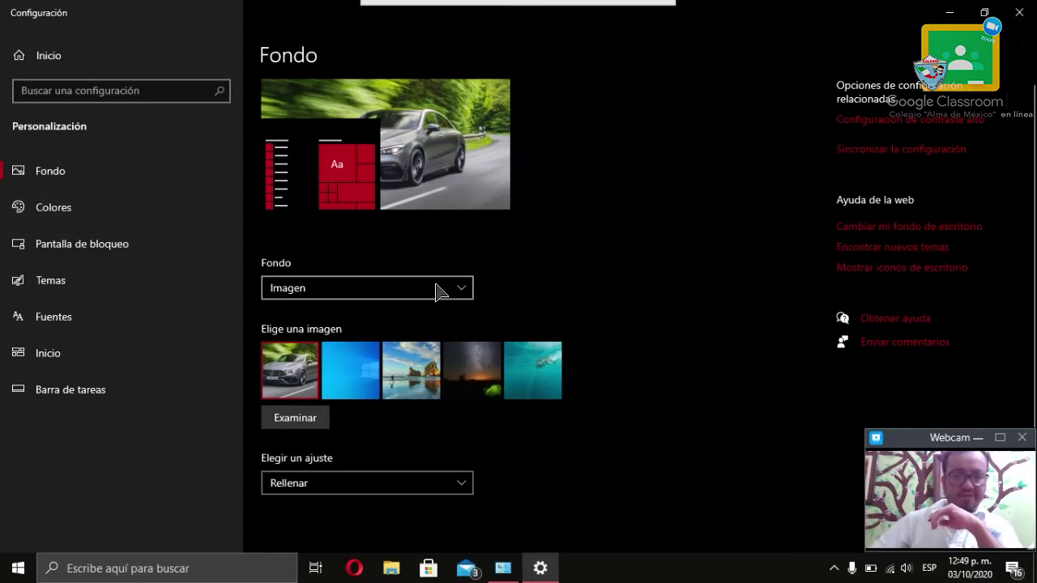
# Try the turquoise recent color as the accent color in Colores and check its effect in the Start menu.
pyautogui.click(112, 214)
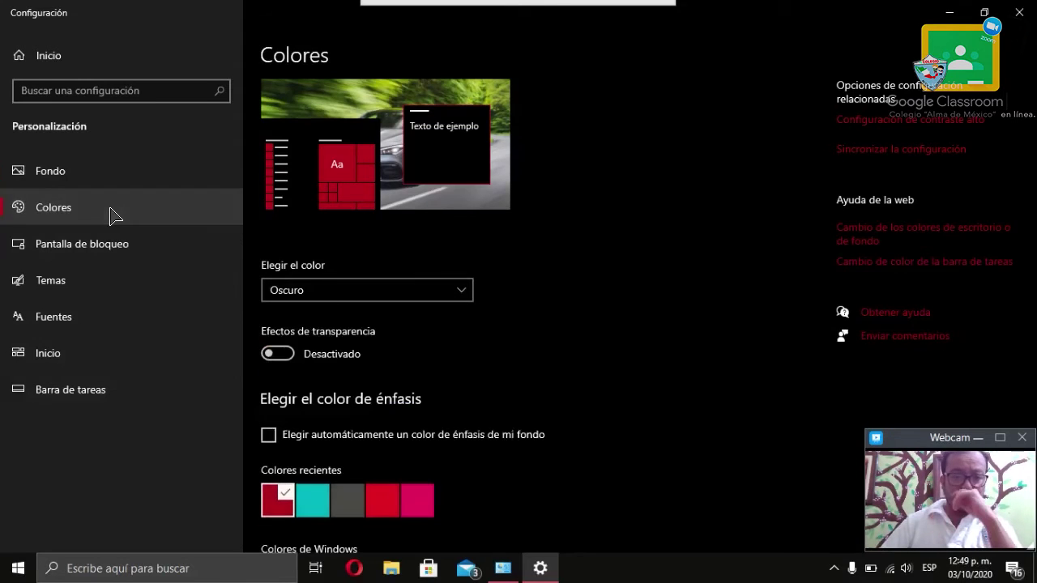
pyautogui.click(312, 499)
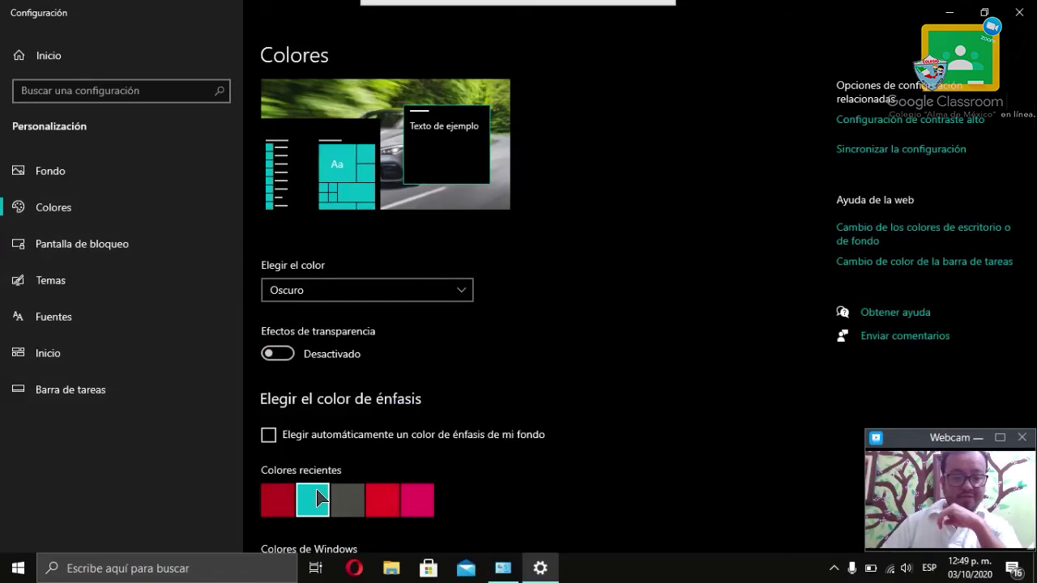
pyautogui.click(7, 580)
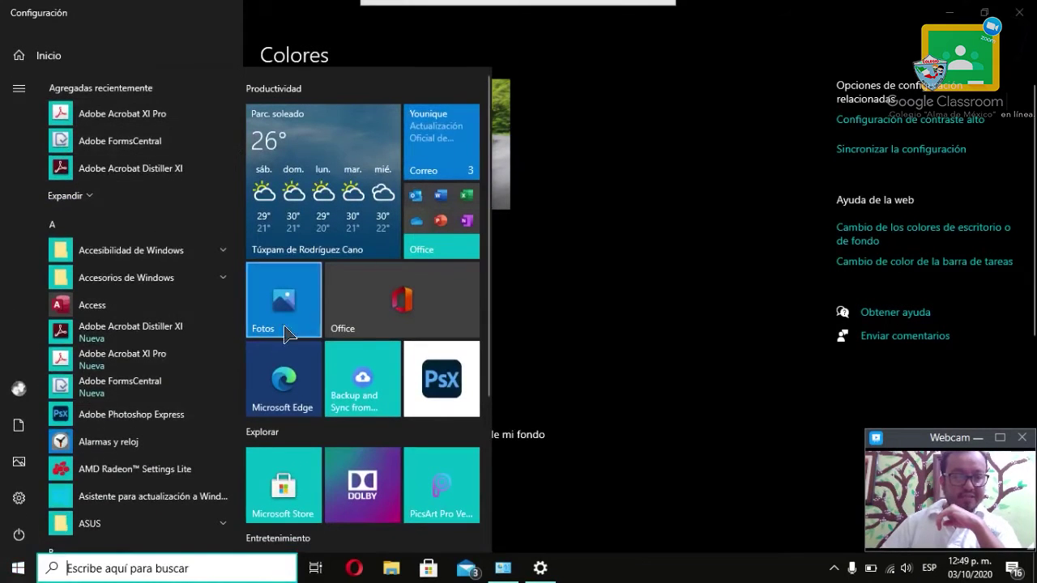
pyautogui.click(588, 186)
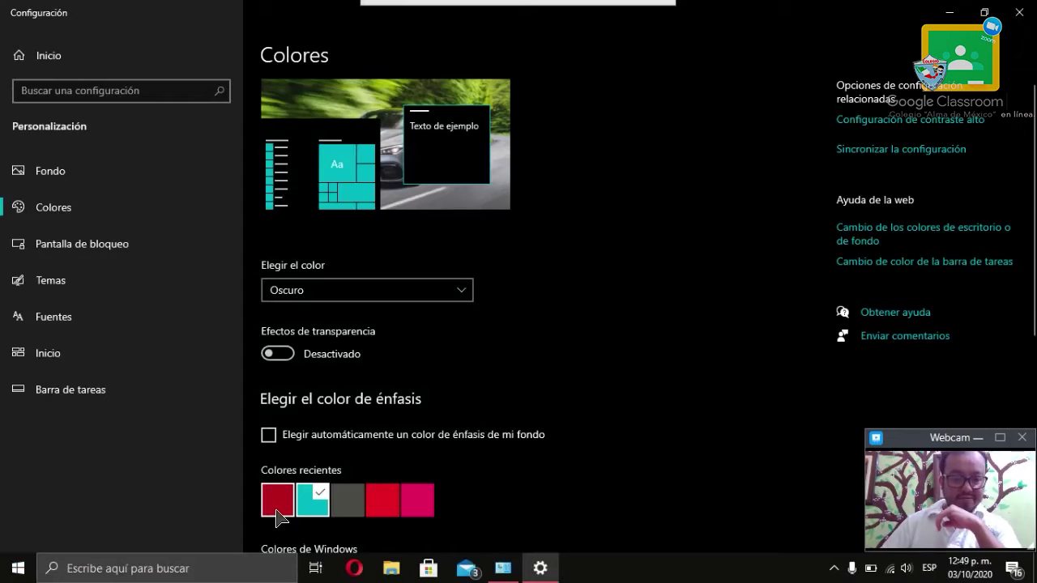
# Try the gray accent color, set the accent to Rojo oscuro, and check its effect in the Start menu.
pyautogui.click(278, 511)
pyautogui.click(354, 508)
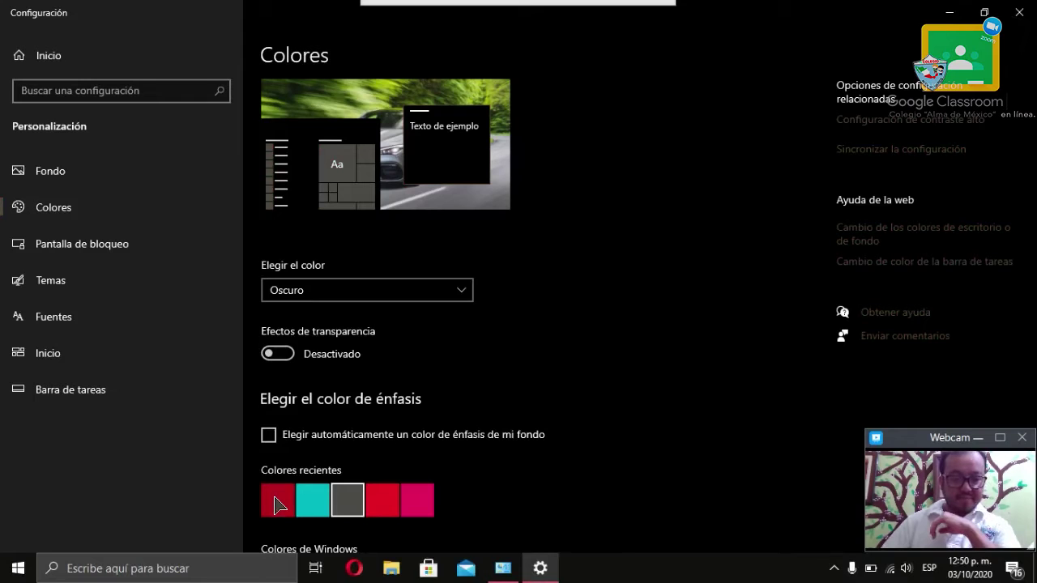
pyautogui.click(290, 505)
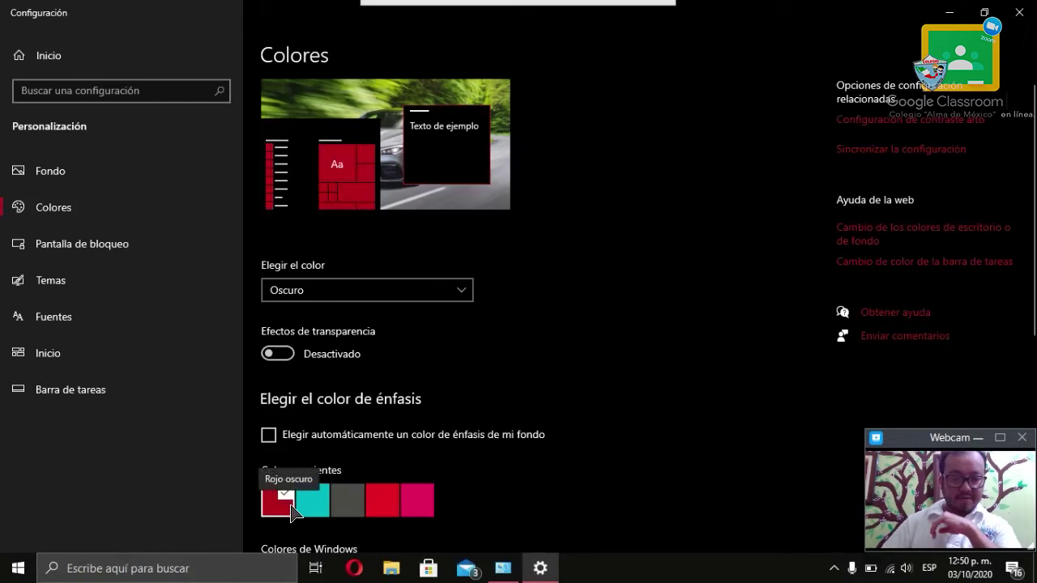
pyautogui.click(7, 577)
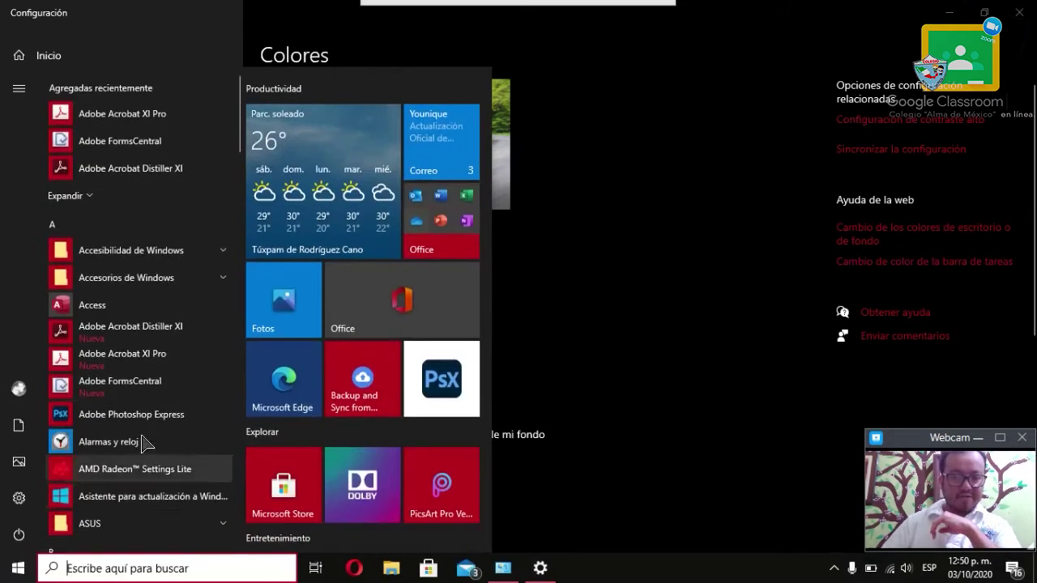
pyautogui.click(662, 406)
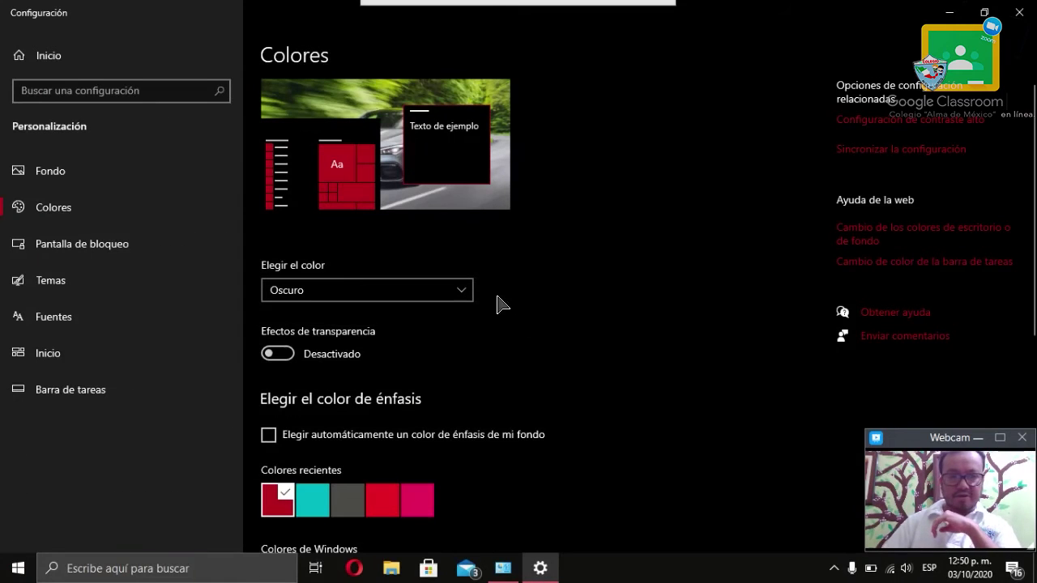
# Open the Pantalla de bloqueo settings and examine the available Fondo options without choosing another one.
pyautogui.click(113, 249)
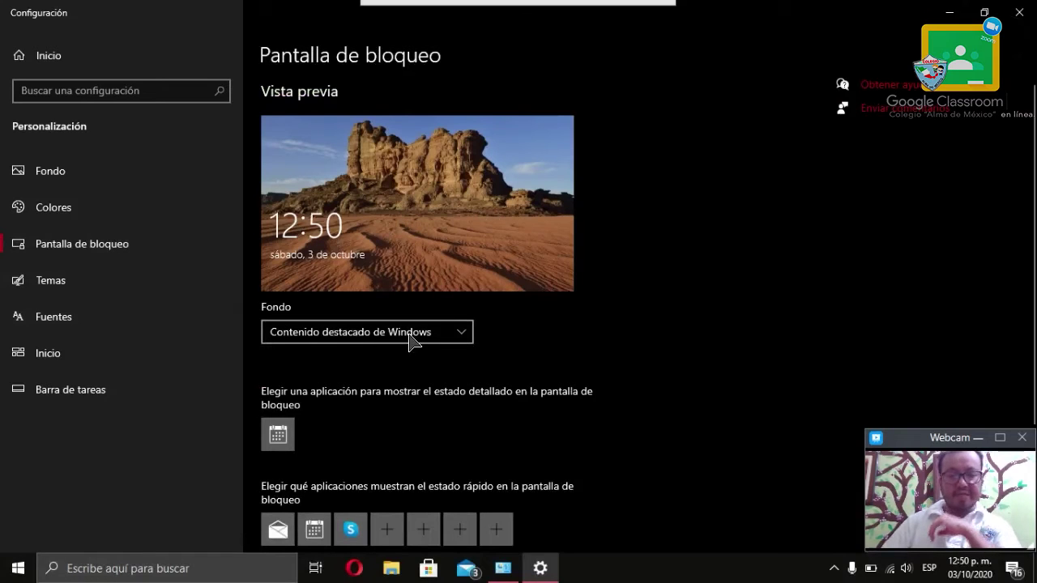
pyautogui.click(410, 336)
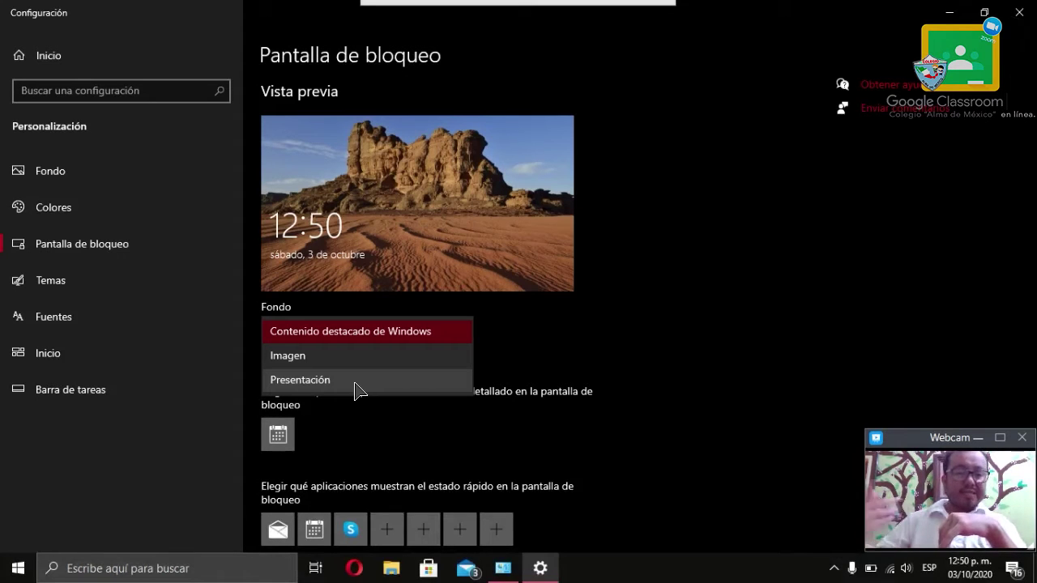
pyautogui.click(157, 454)
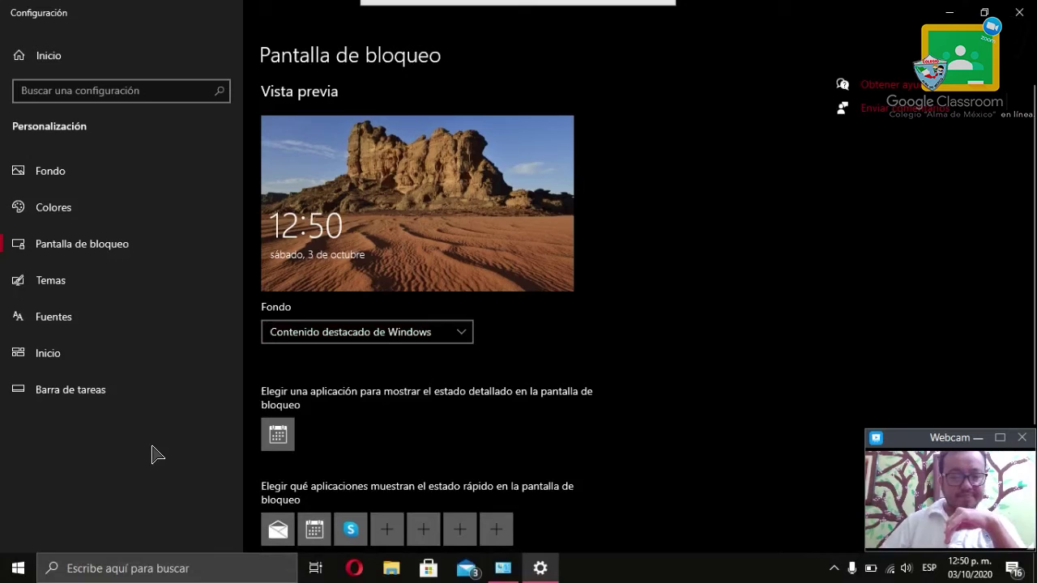
# Apply the ASUS theme in Temas and minimize the open windows to check its effect on the desktop.
pyautogui.click(112, 297)
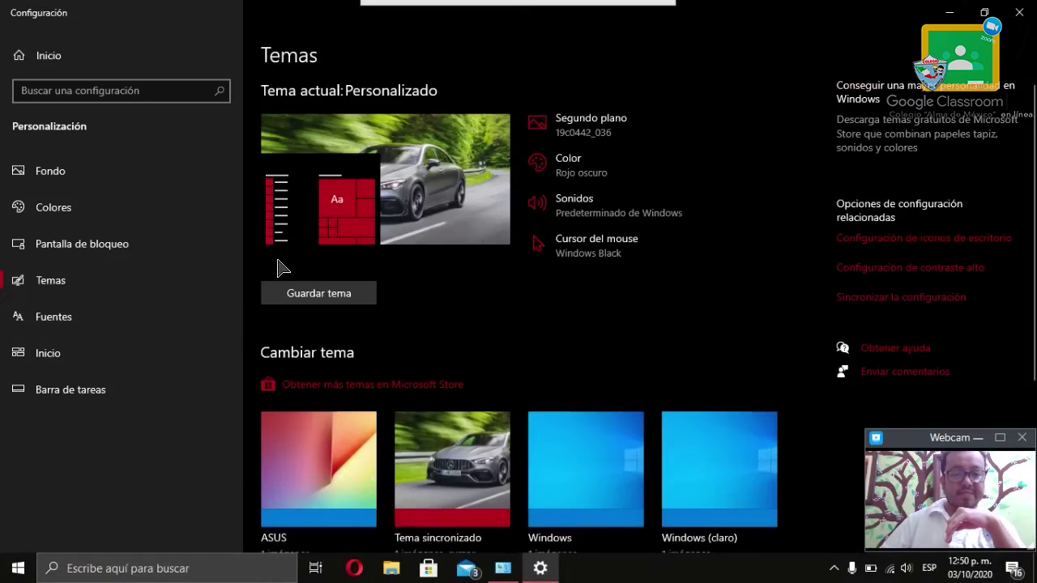
pyautogui.scroll(-4, 544, 419)
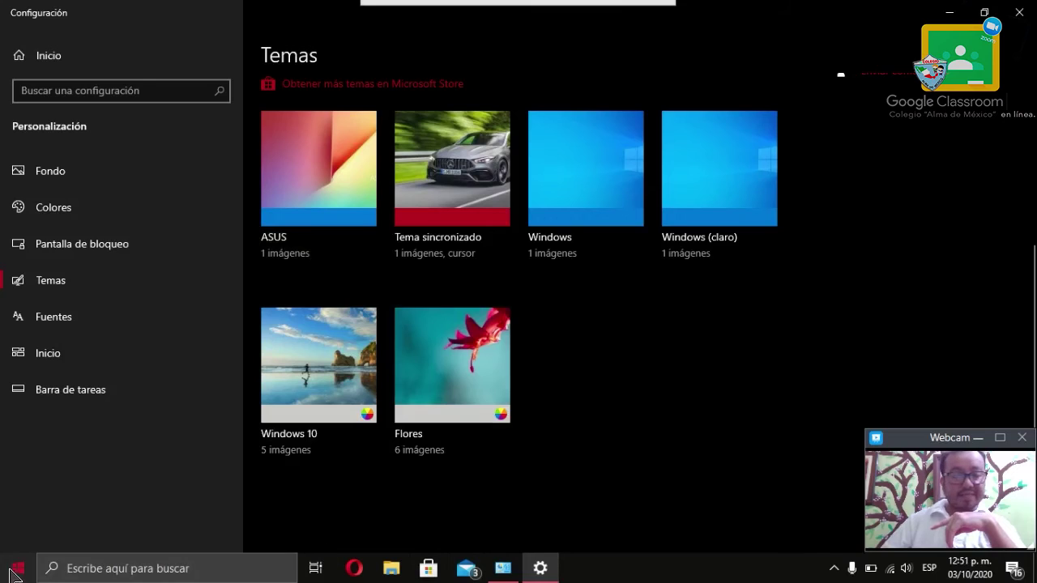
pyautogui.click(346, 180)
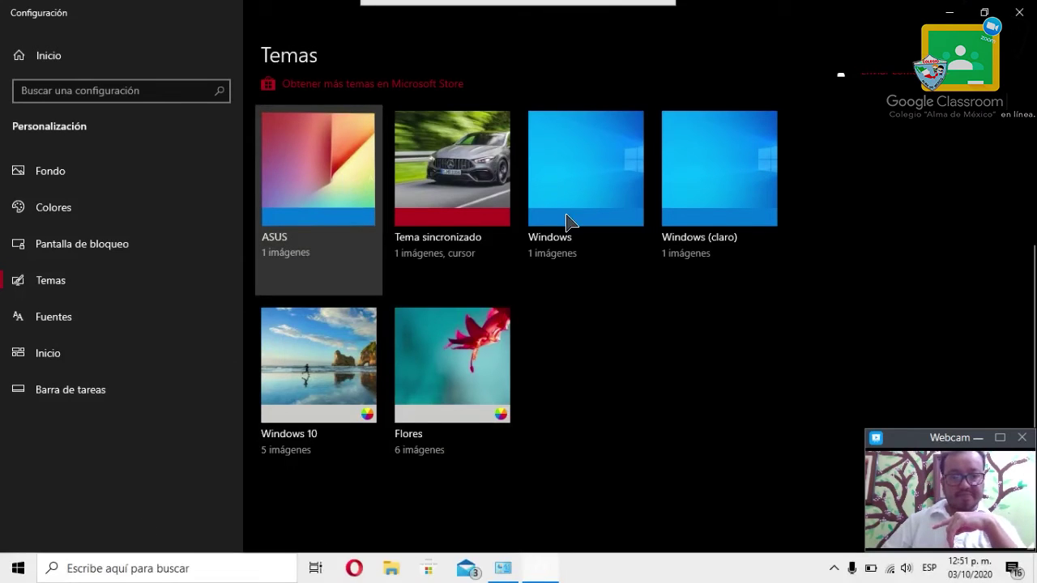
pyautogui.click(965, 13)
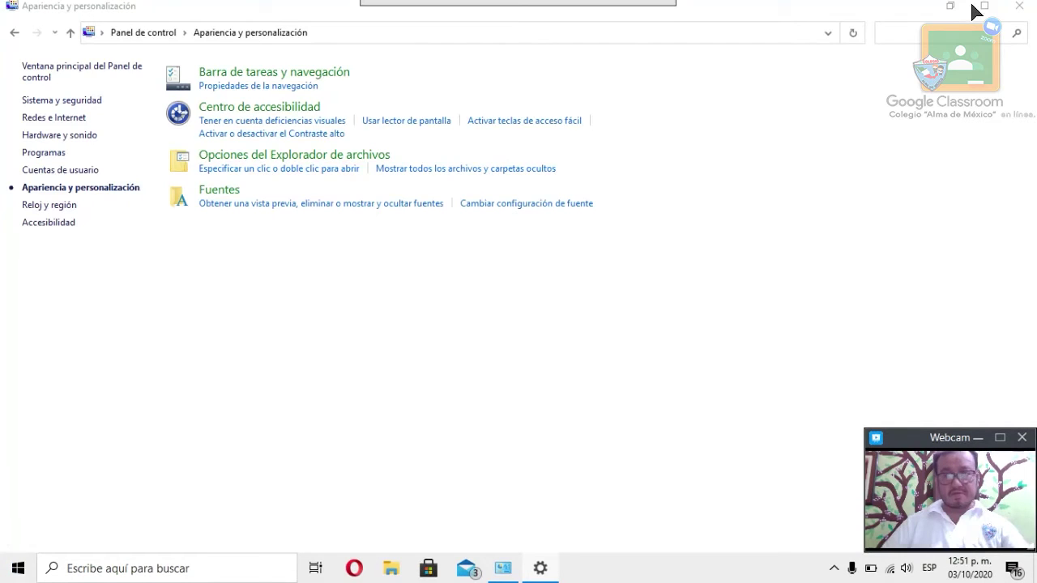
pyautogui.click(945, 13)
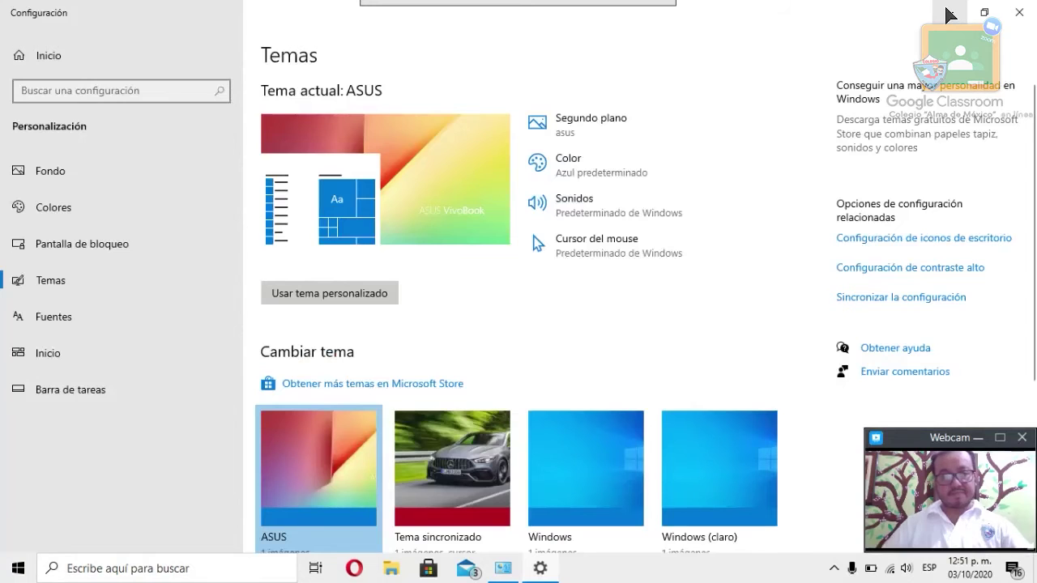
pyautogui.click(949, 13)
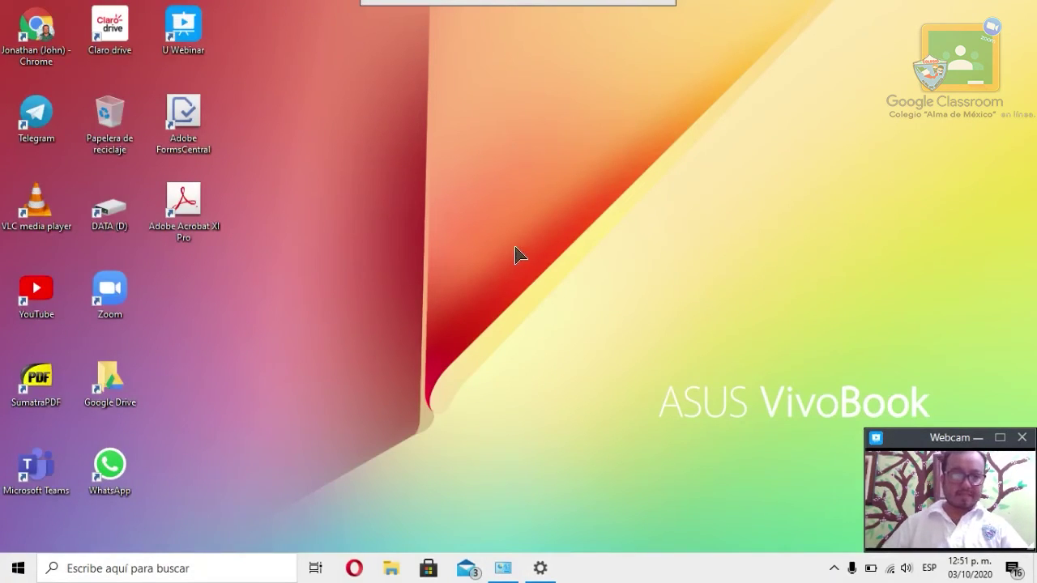
# Reopen Temas through Barra de tareas y navegación in the Panel de control and apply the Tema sincronizado theme.
pyautogui.hotkey('alt', 'Tab')
pyautogui.hotkey('alt', 'Tab')
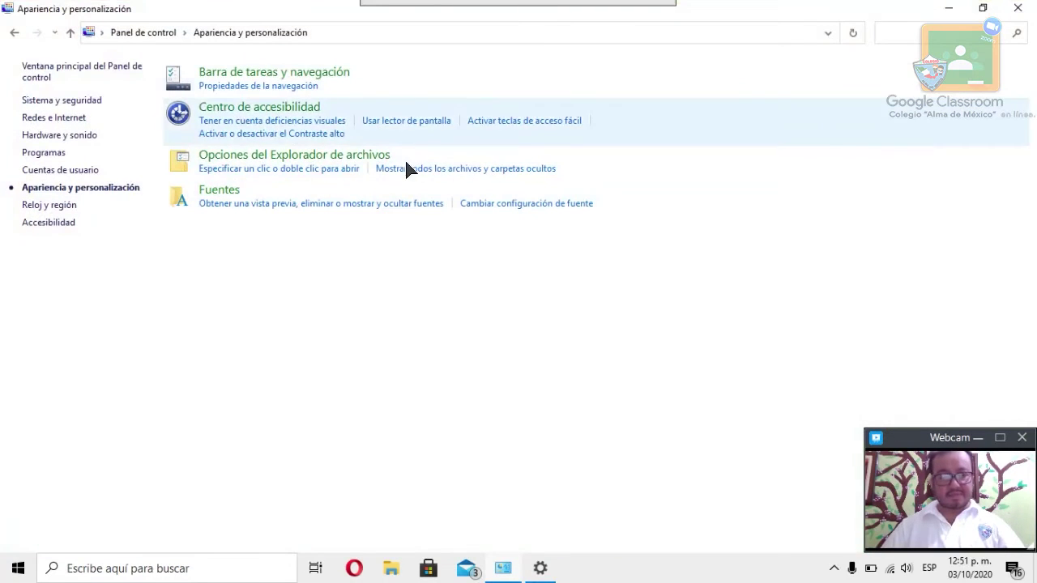
pyautogui.click(275, 74)
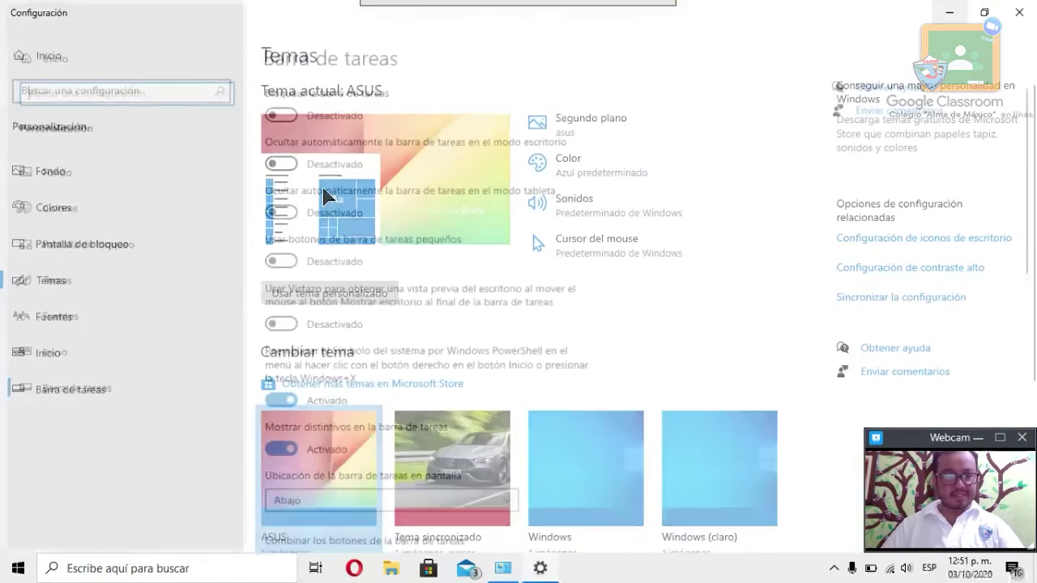
pyautogui.click(75, 281)
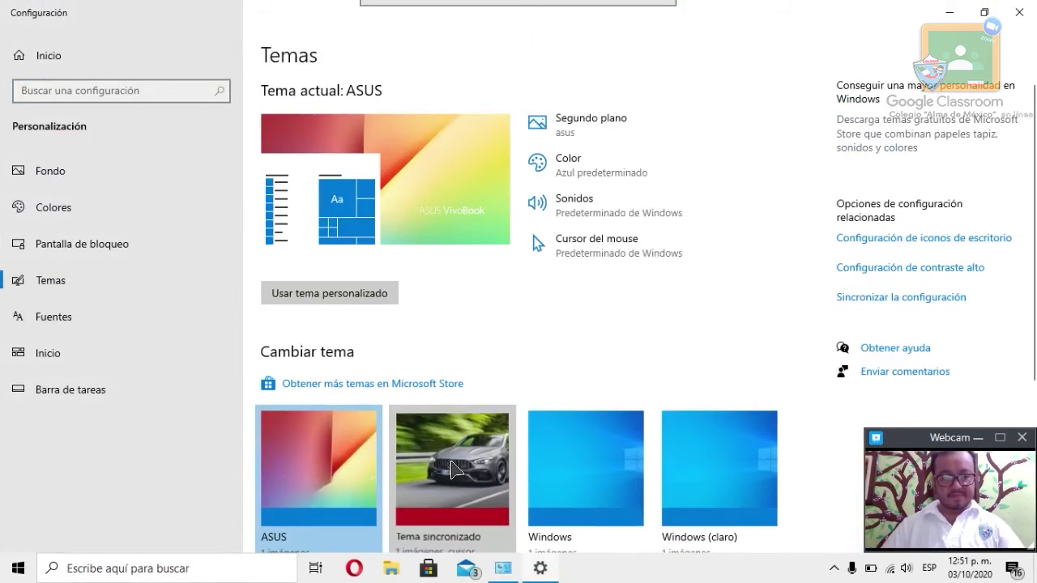
pyautogui.click(458, 426)
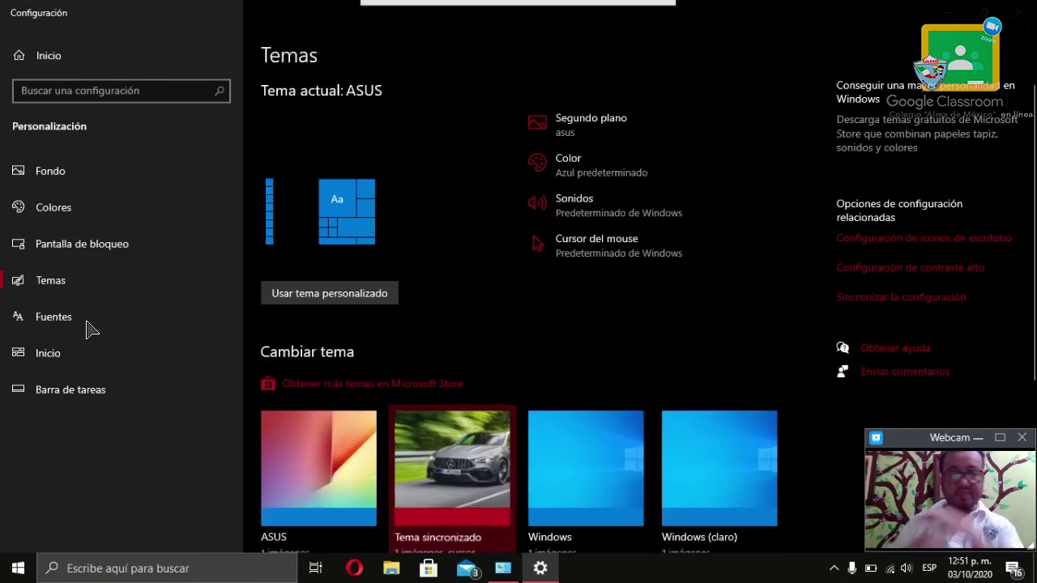
# Open the Fuentes settings and examine the fonts listed under Fuentes disponibles.
pyautogui.click(87, 322)
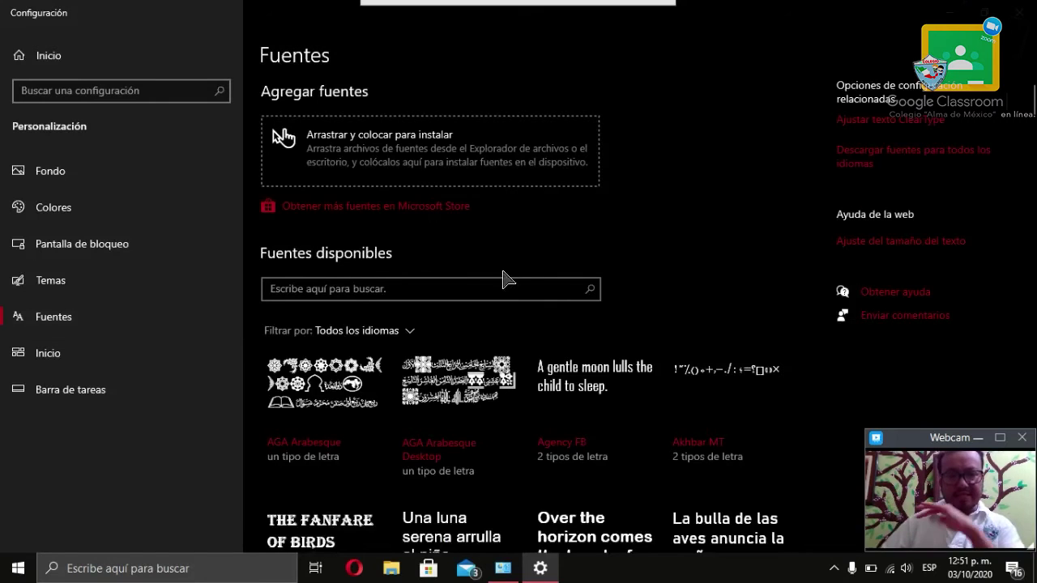
pyautogui.scroll(-15, 546, 358)
pyautogui.scroll(-5, 546, 359)
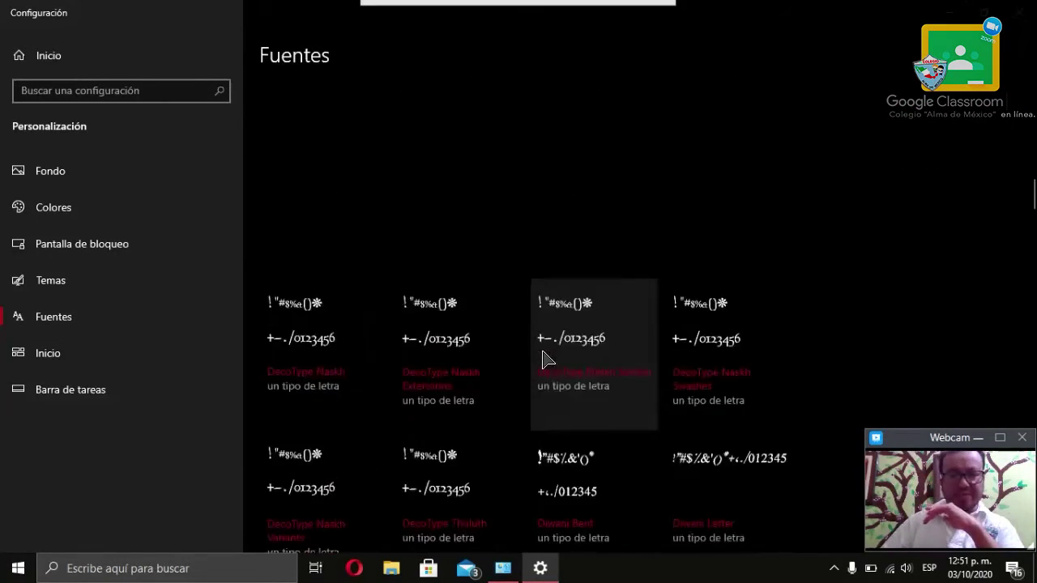
pyautogui.scroll(-5, 636, 346)
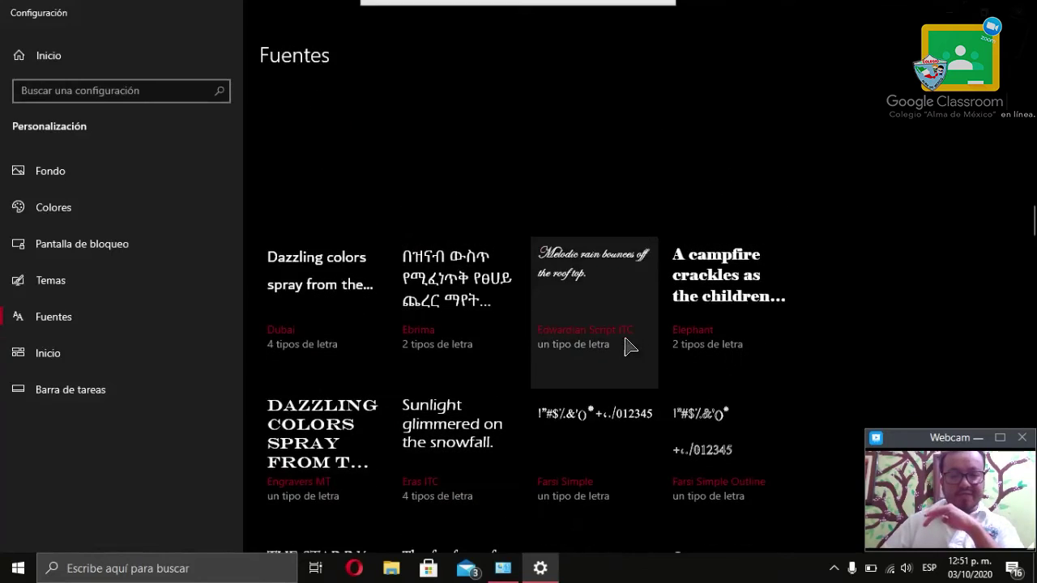
pyautogui.scroll(-5, 341, 328)
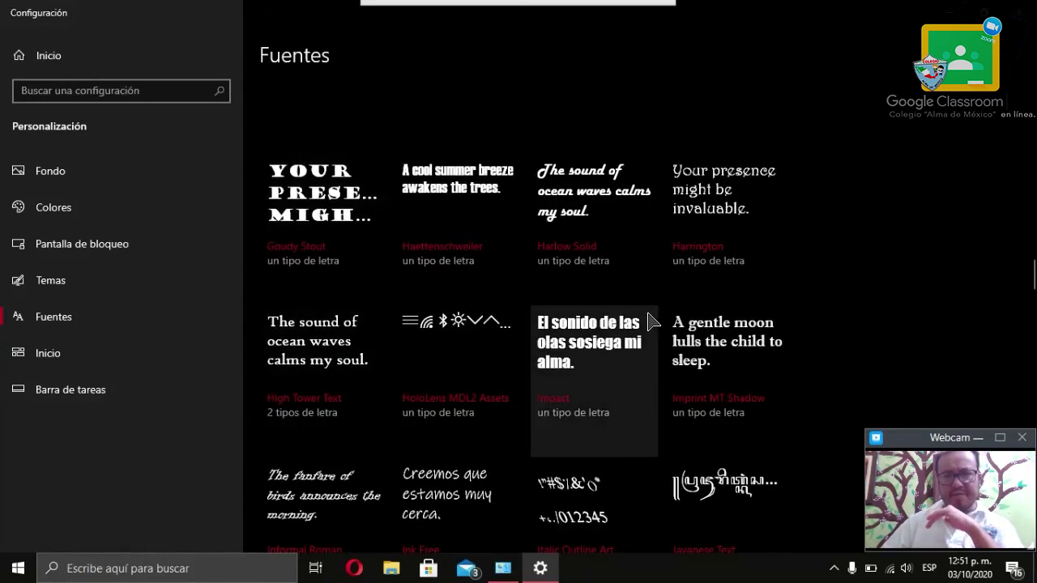
pyautogui.scroll(-5, 643, 229)
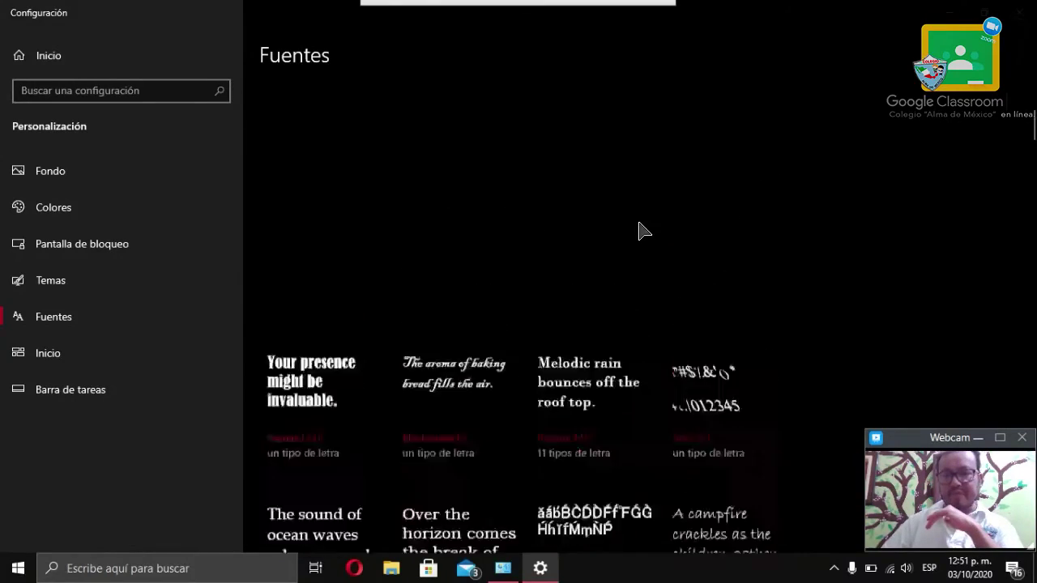
pyautogui.scroll(15, 639, 231)
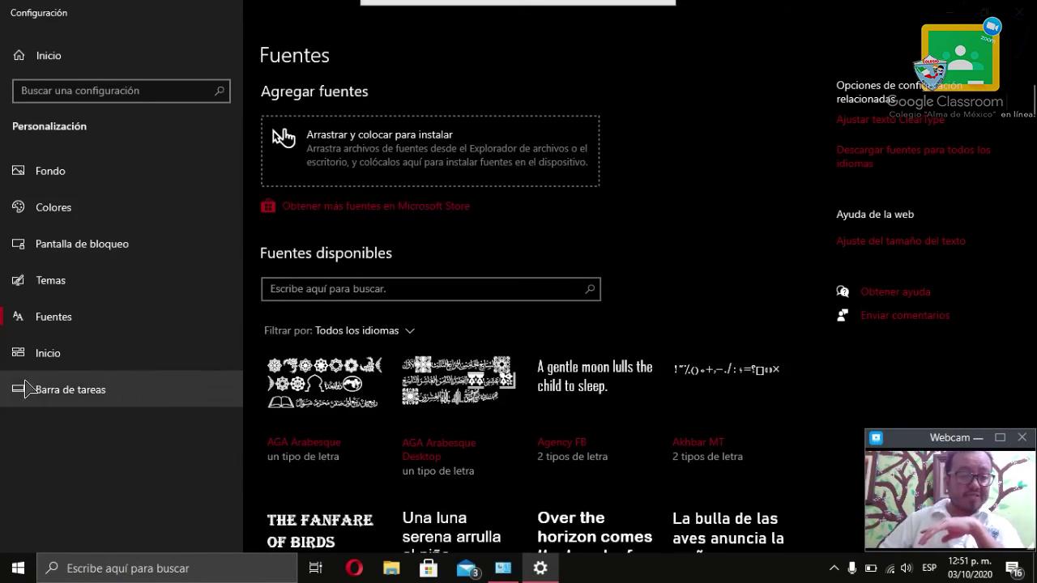
# Open the Inicio personalization settings and examine the current layout of the Start menu.
pyautogui.click(32, 371)
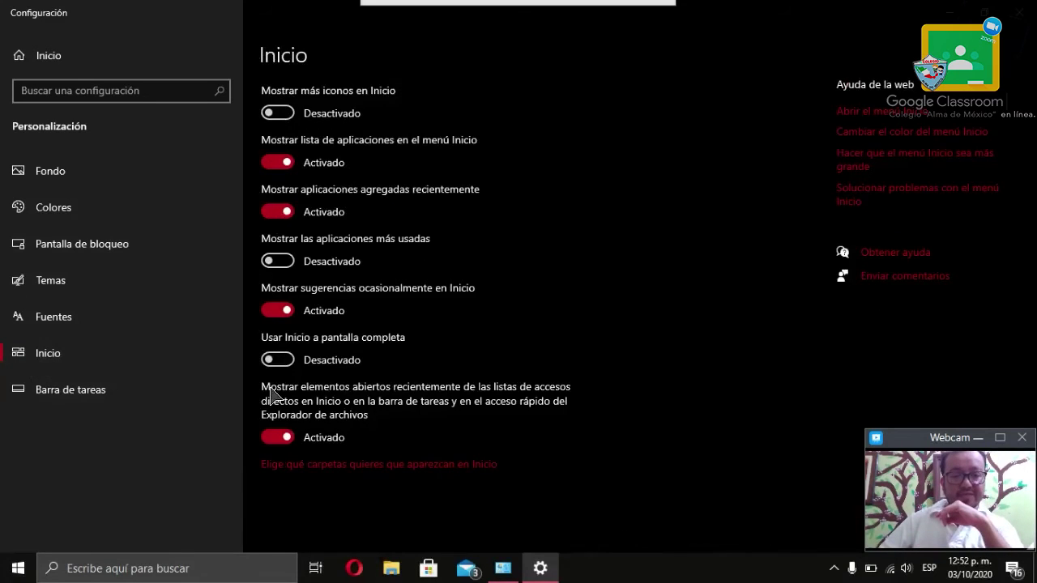
pyautogui.click(7, 579)
pyautogui.click(6, 579)
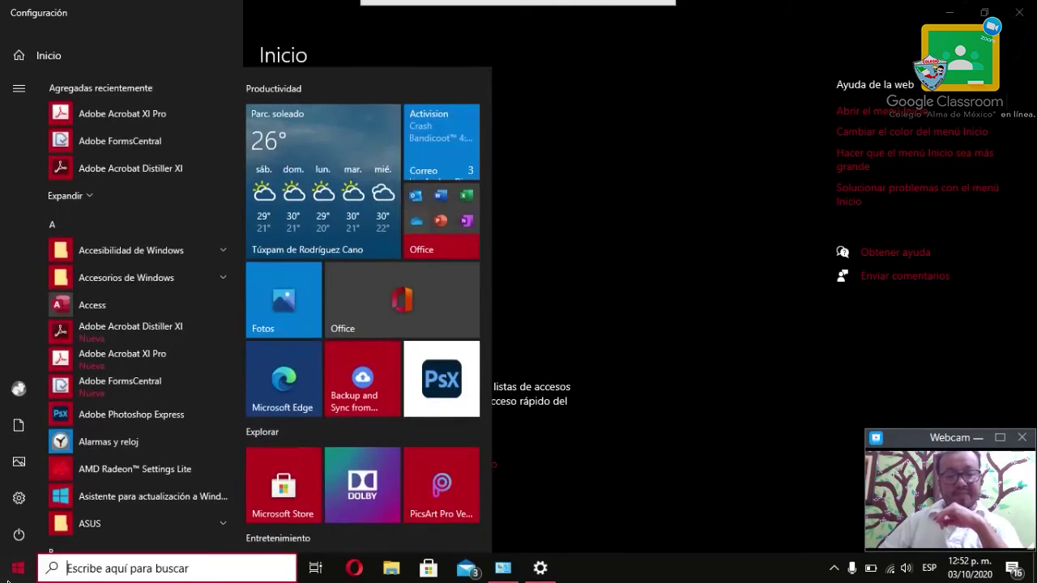
pyautogui.click(616, 259)
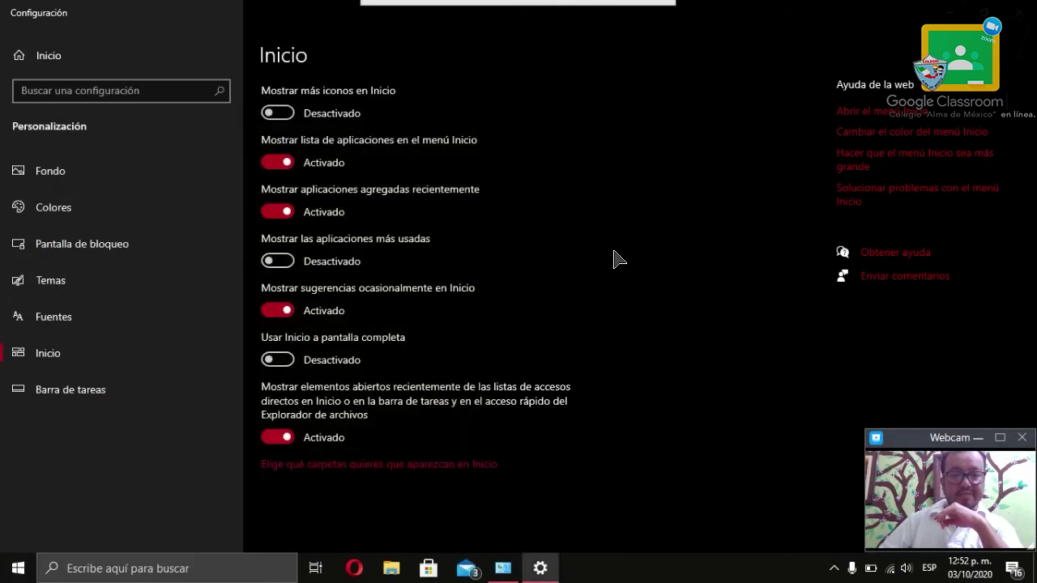
# Try Mostrar más iconos en Inicio, turn it off again, and compare the Start menu in both states.
pyautogui.click(280, 112)
pyautogui.click(7, 579)
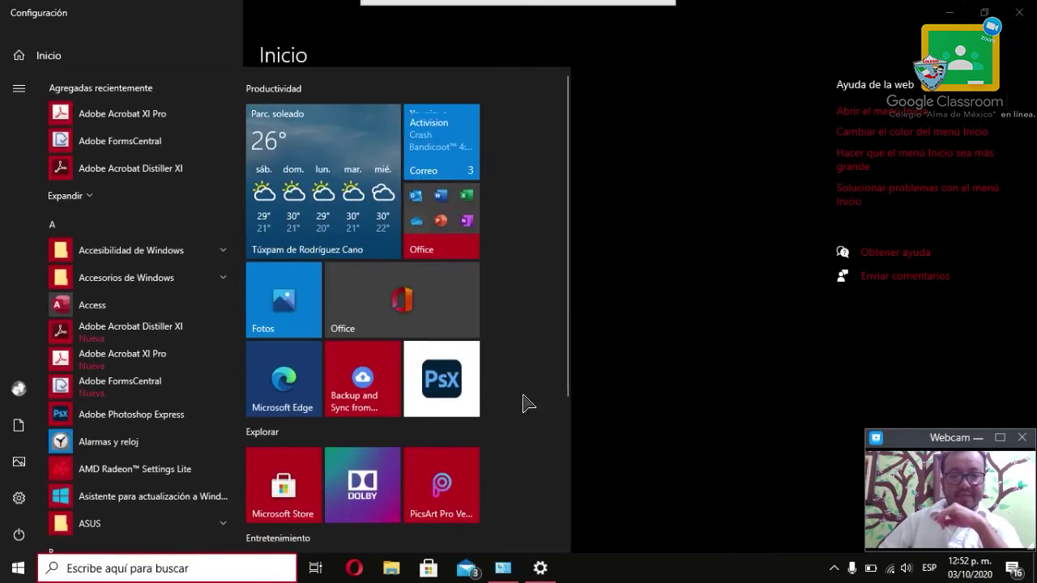
pyautogui.click(637, 303)
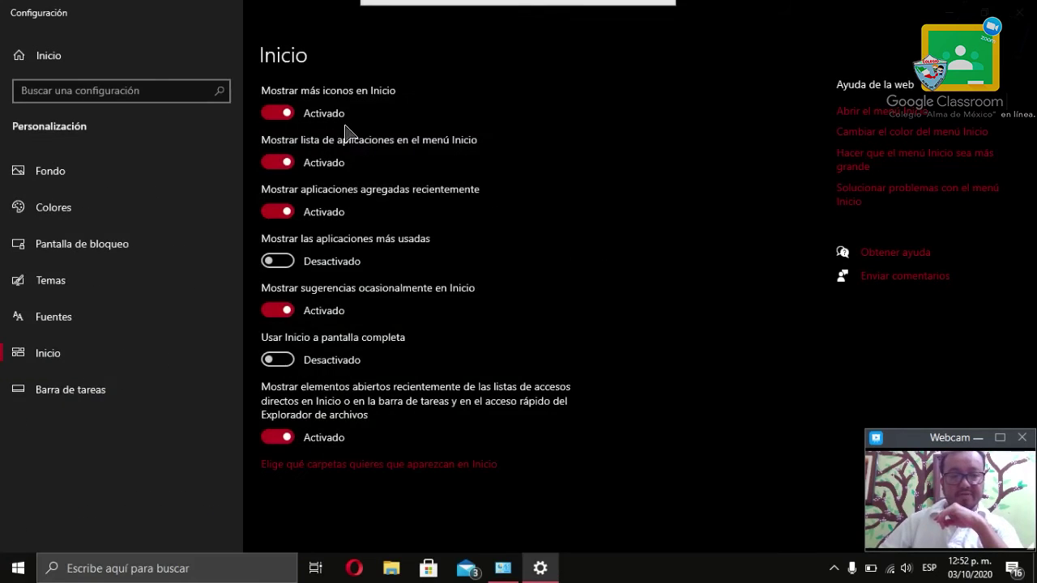
pyautogui.click(293, 114)
pyautogui.click(17, 568)
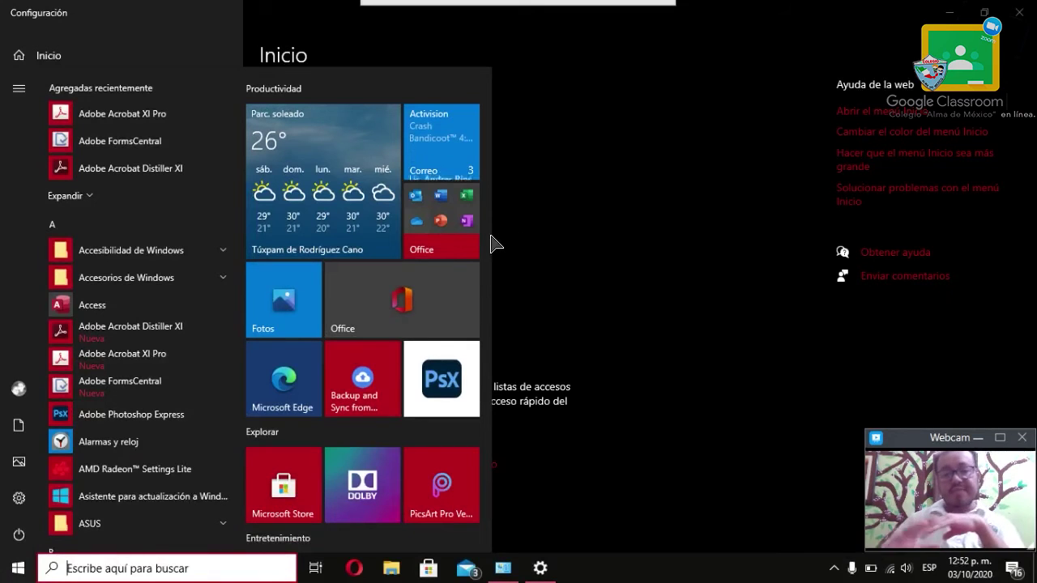
pyautogui.click(518, 232)
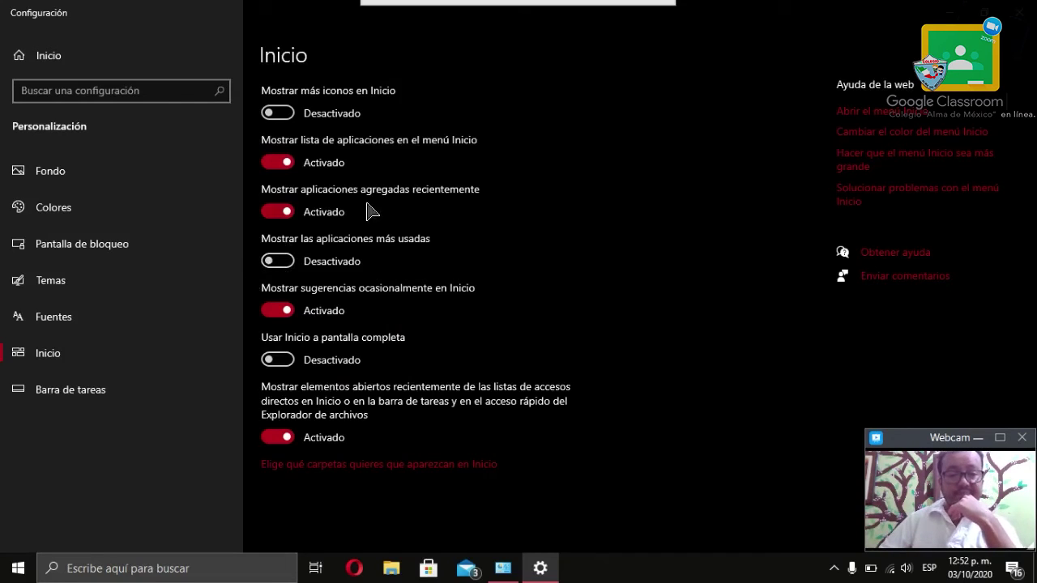
# Try Mostrar las aplicaciones más usadas, turn it off again, and compare the Start menu's app list in both states.
pyautogui.click(274, 260)
pyautogui.click(18, 568)
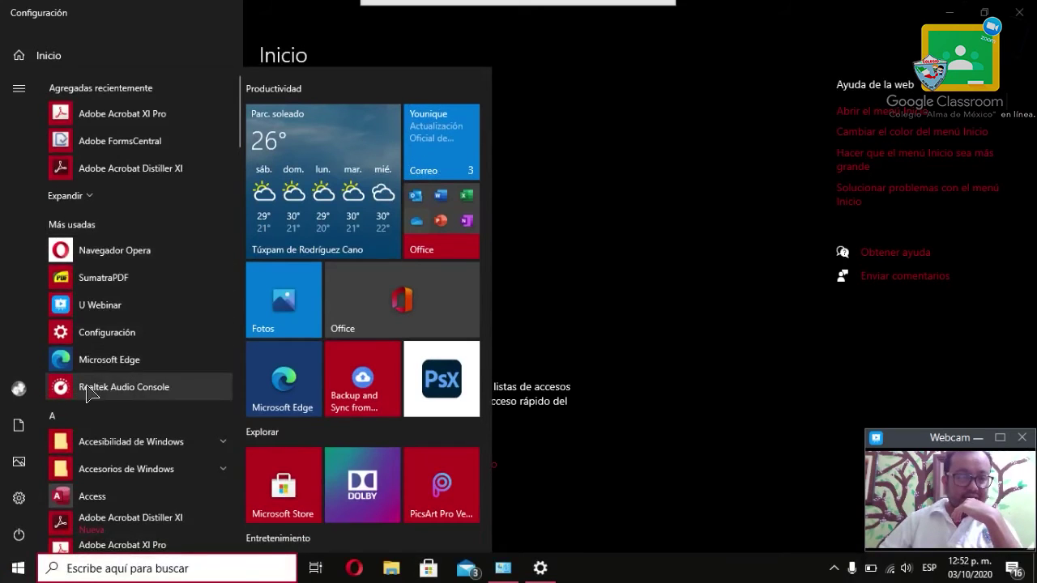
pyautogui.click(566, 257)
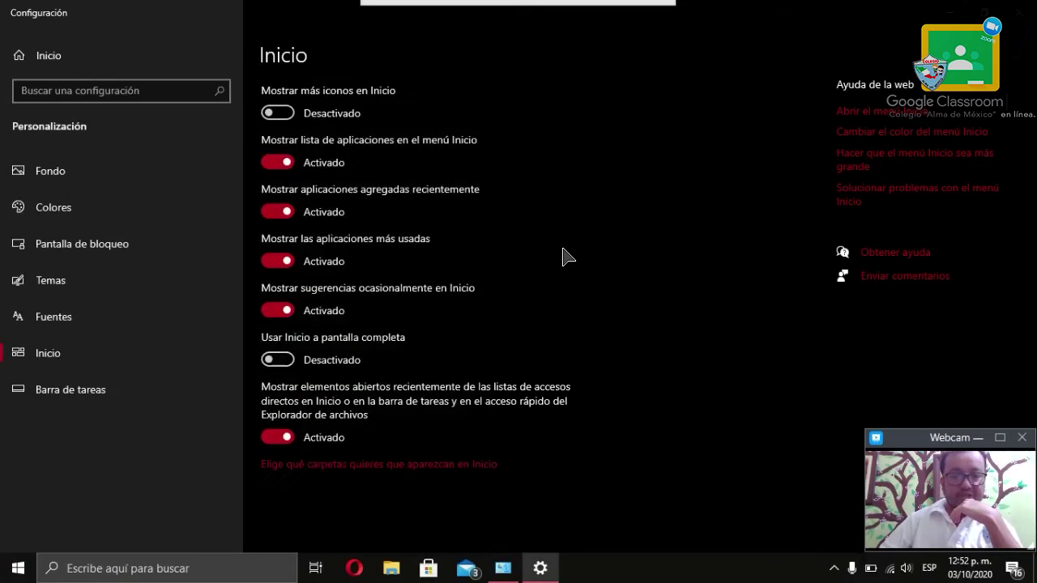
pyautogui.click(277, 260)
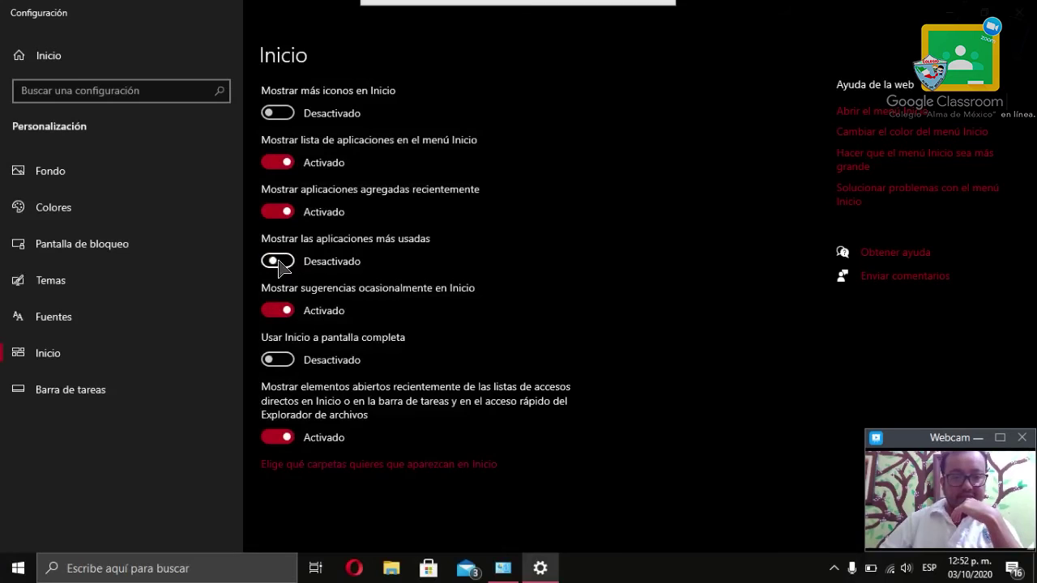
pyautogui.click(277, 260)
pyautogui.click(18, 567)
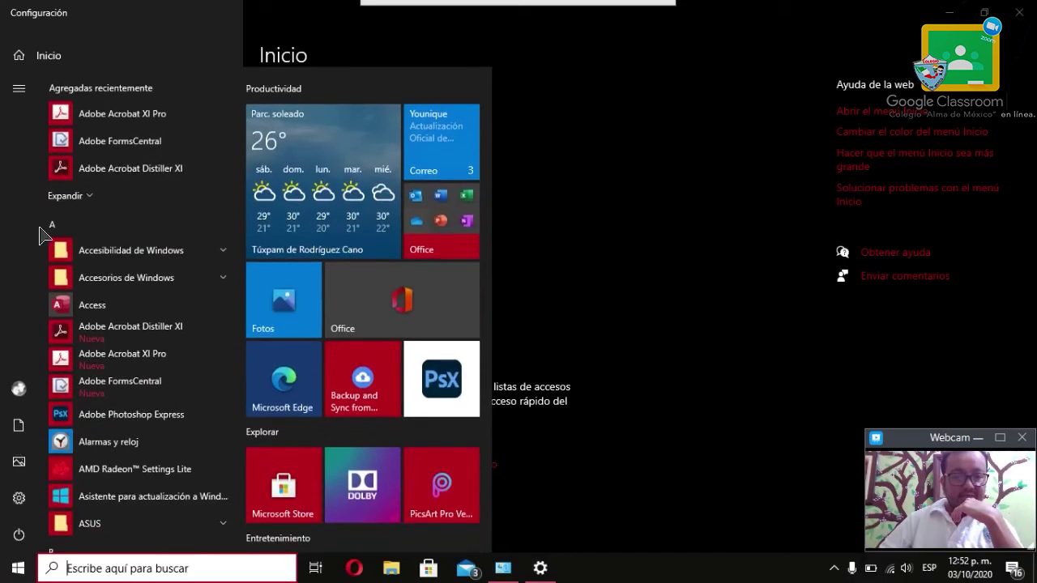
pyautogui.click(567, 186)
# Try Usar Inicio a pantalla completa, check the full-screen Start menu, and turn the option off again.
pyautogui.click(277, 359)
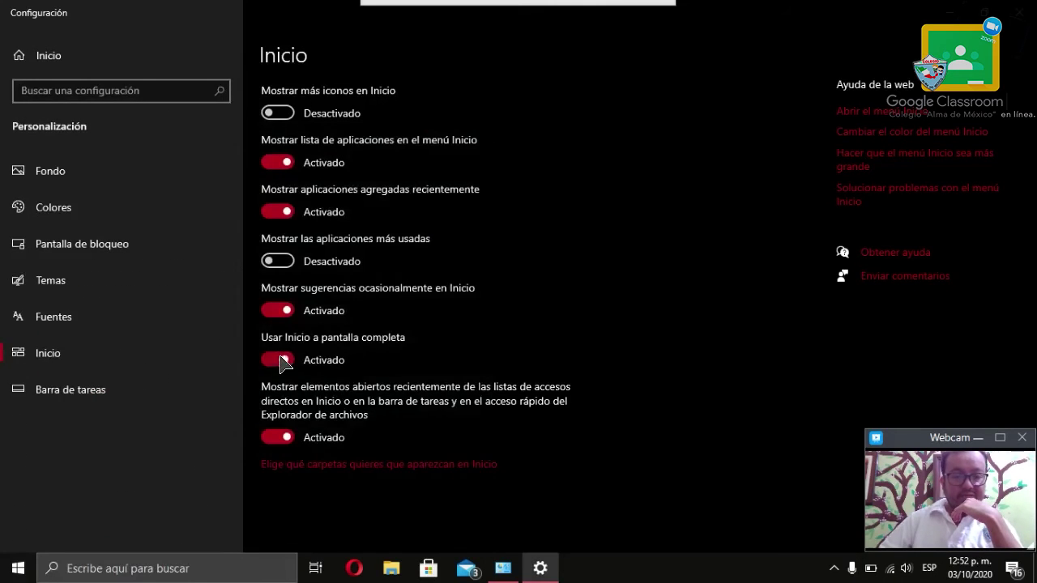
pyautogui.click(12, 571)
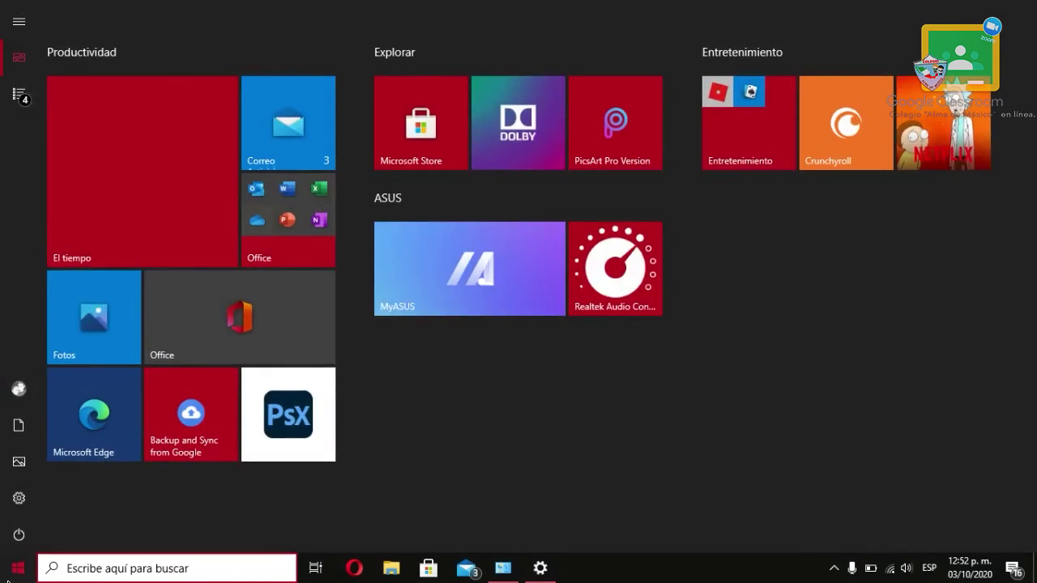
pyautogui.click(6, 580)
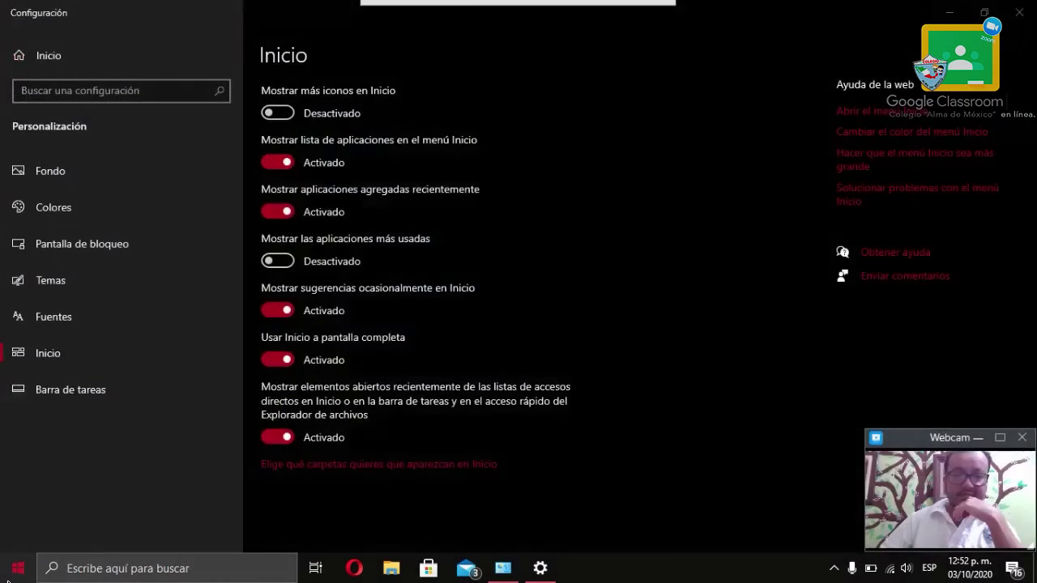
pyautogui.click(287, 359)
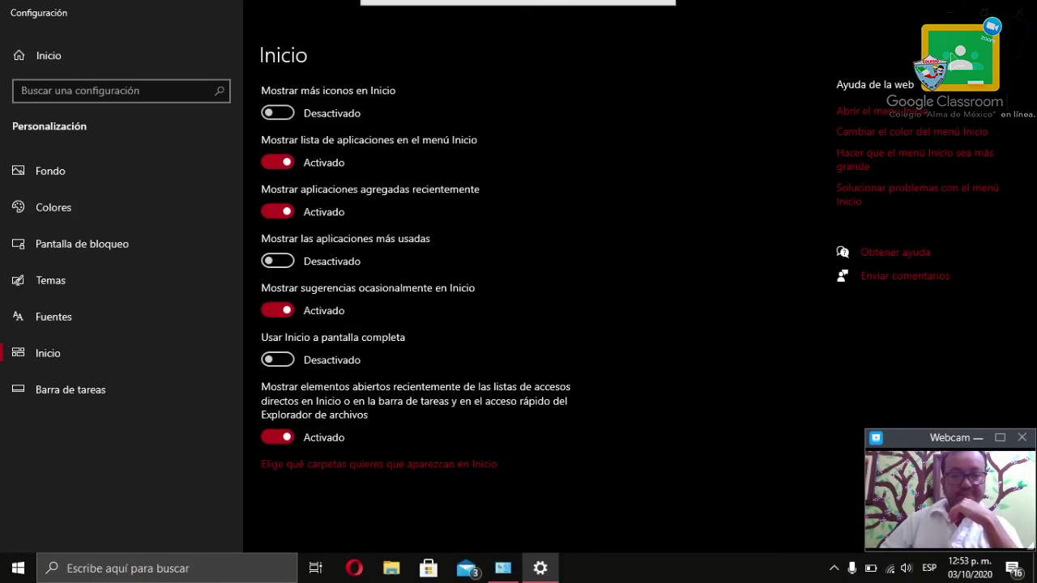
# Close Configuración and examine the account options under Cuentas de usuario in the Panel de control, closing that window when done.
pyautogui.click(41, 72)
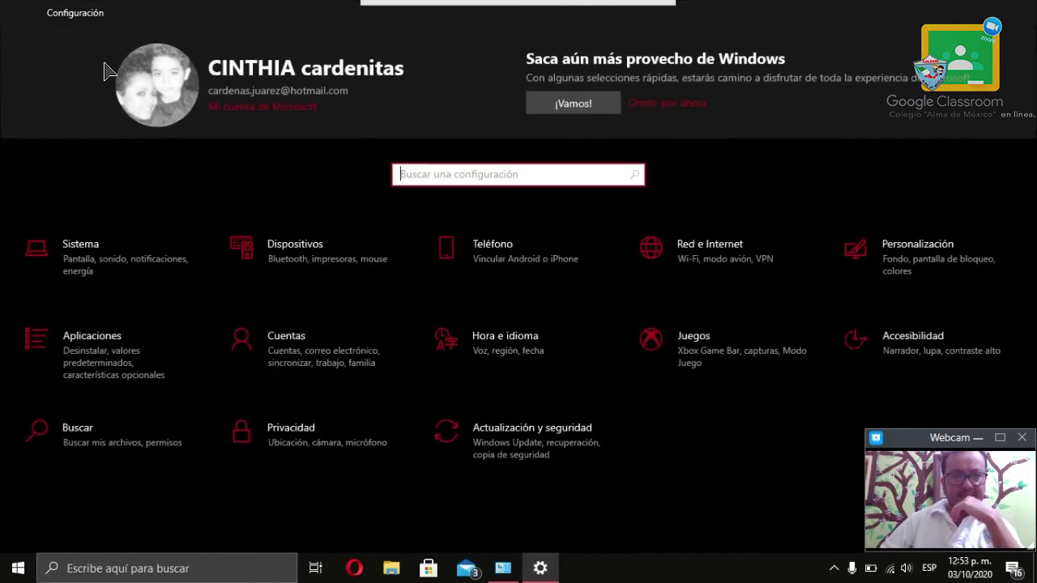
pyautogui.click(1019, 11)
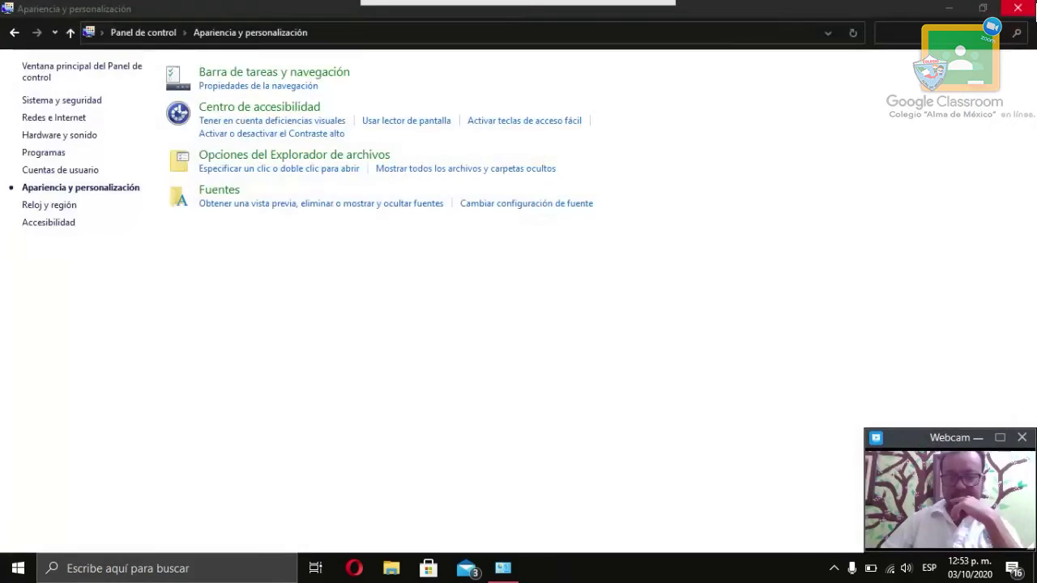
pyautogui.click(144, 33)
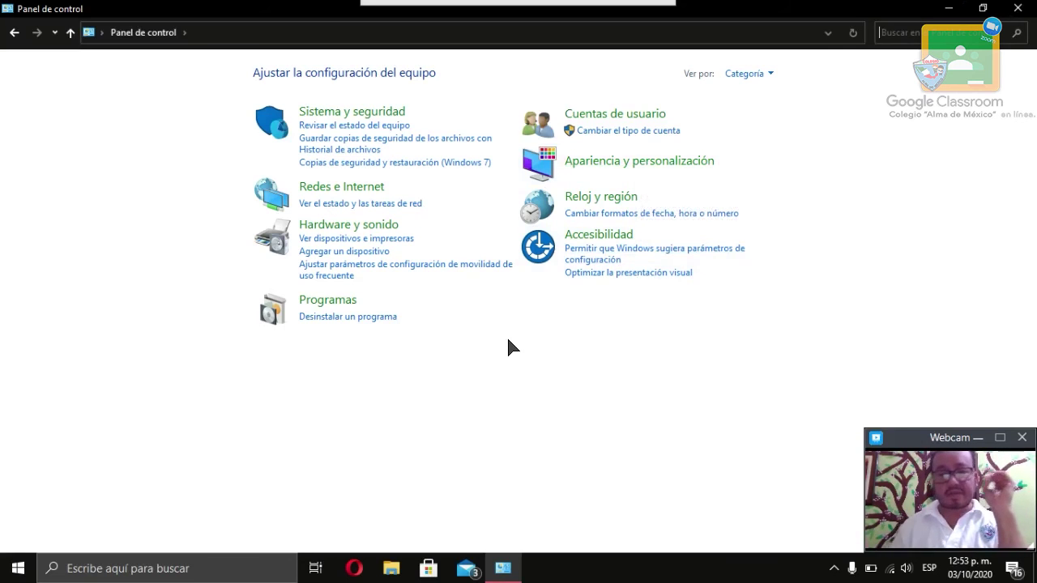
pyautogui.click(634, 118)
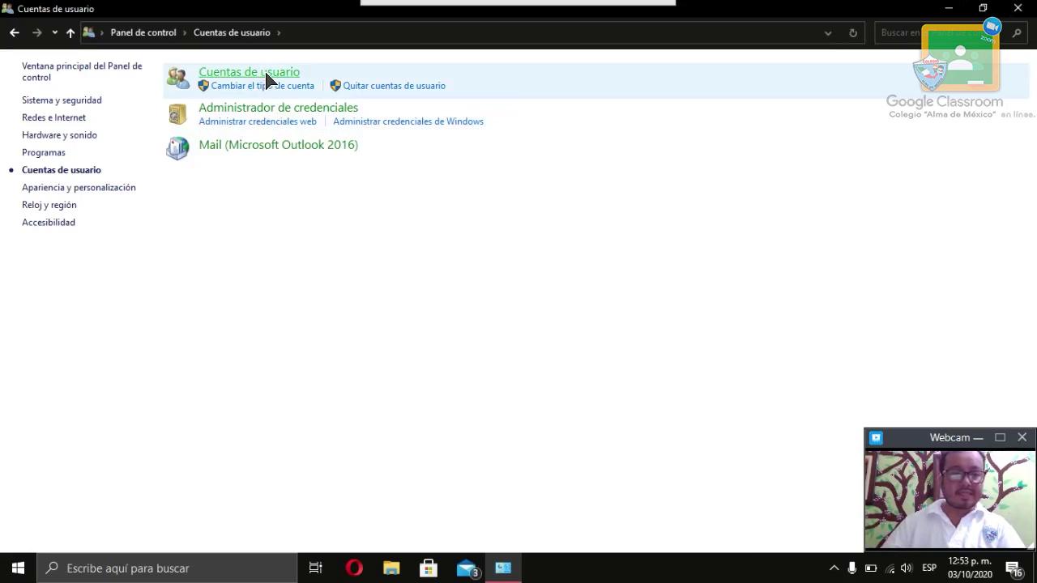
pyautogui.click(267, 79)
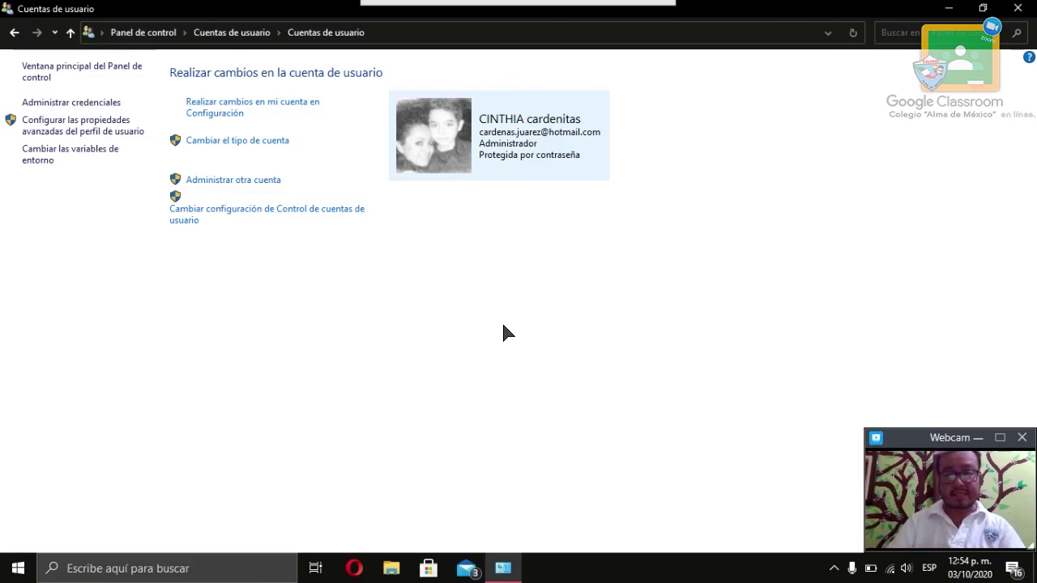
pyautogui.click(1017, 7)
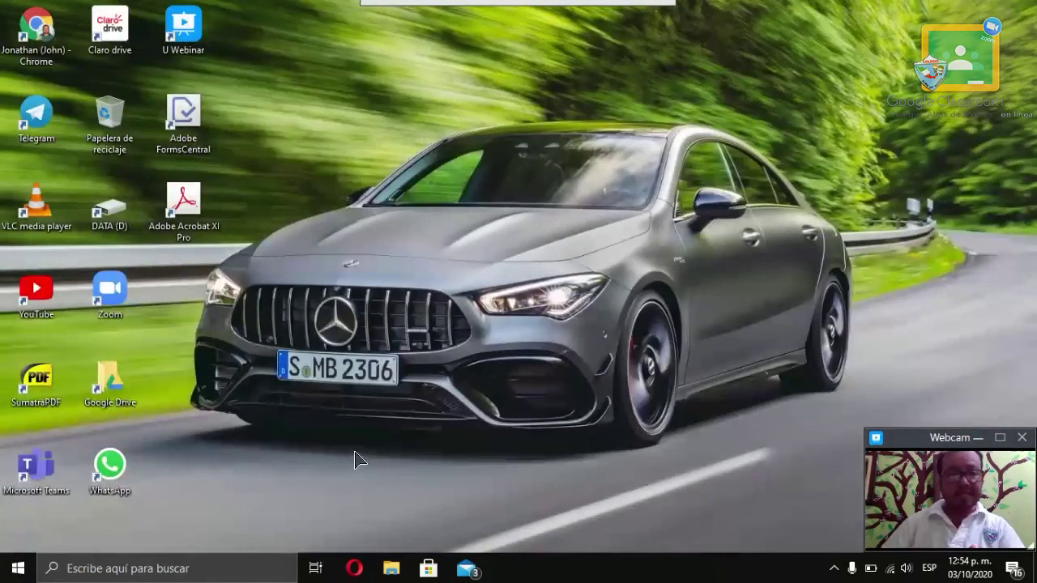